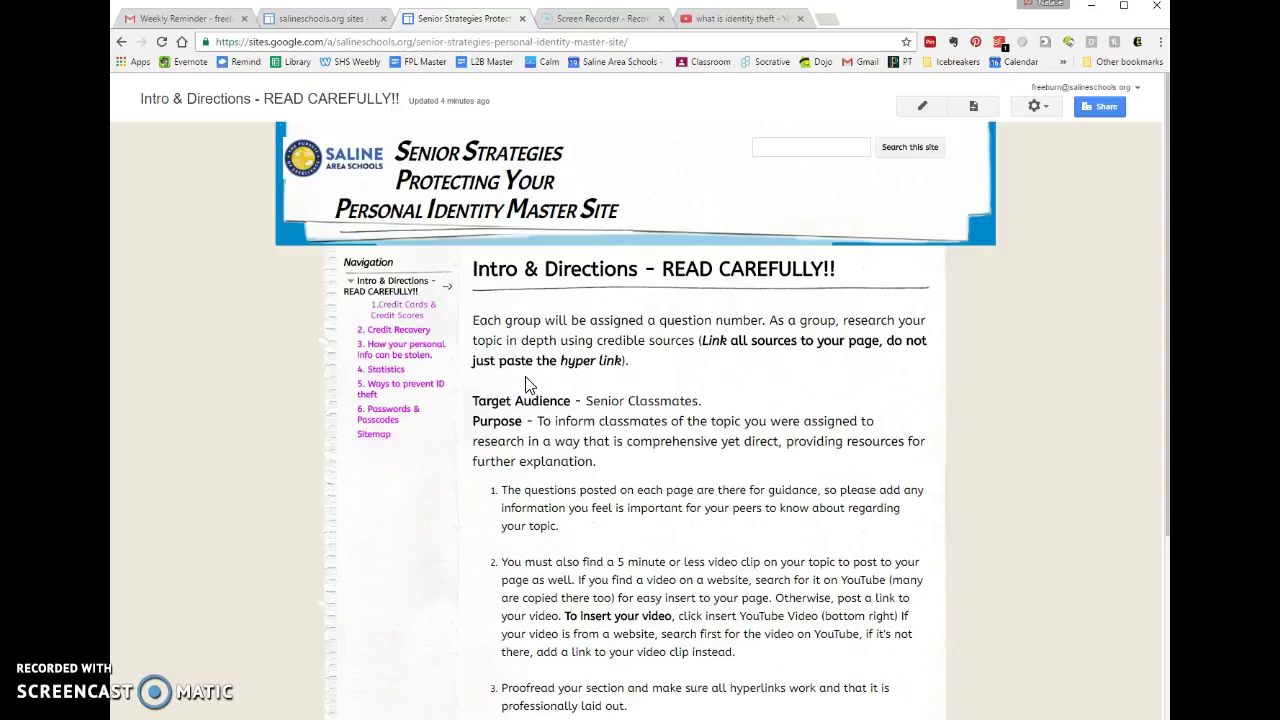
- Review the directions down to the Sample section and open the Intro & Directions page for editing
scroll(540, 395, down, 3)
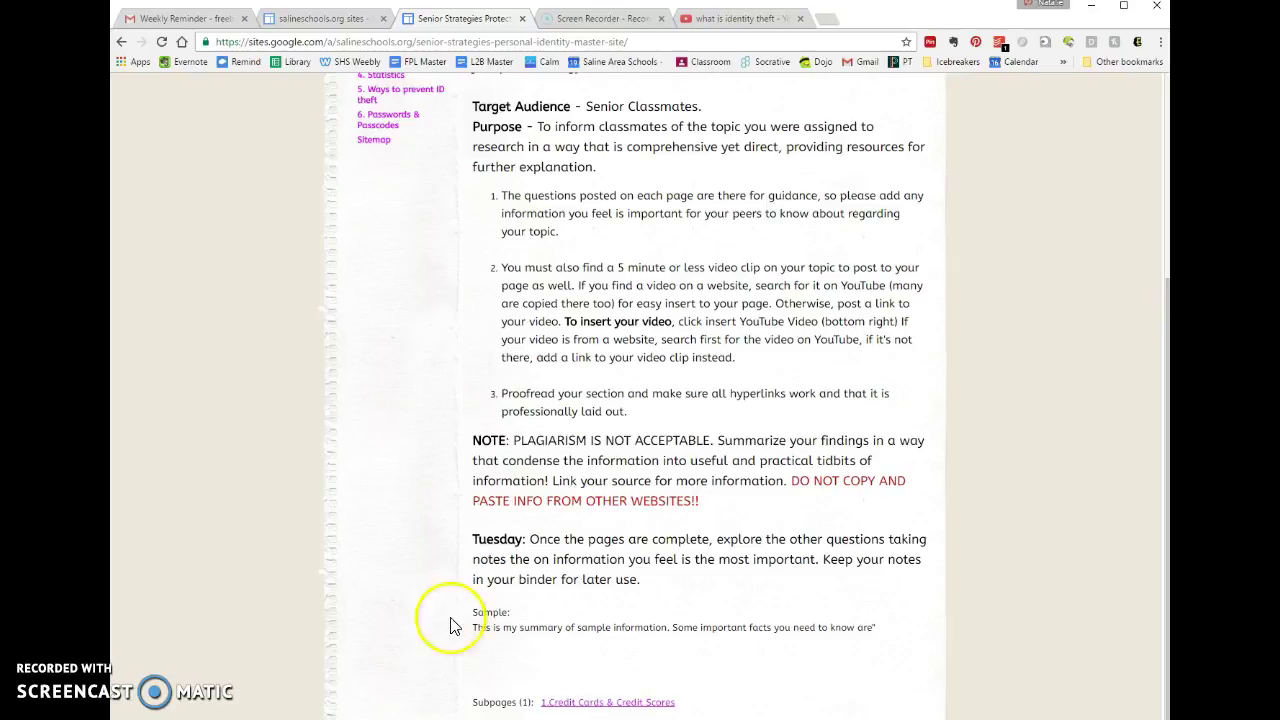
click(518, 616)
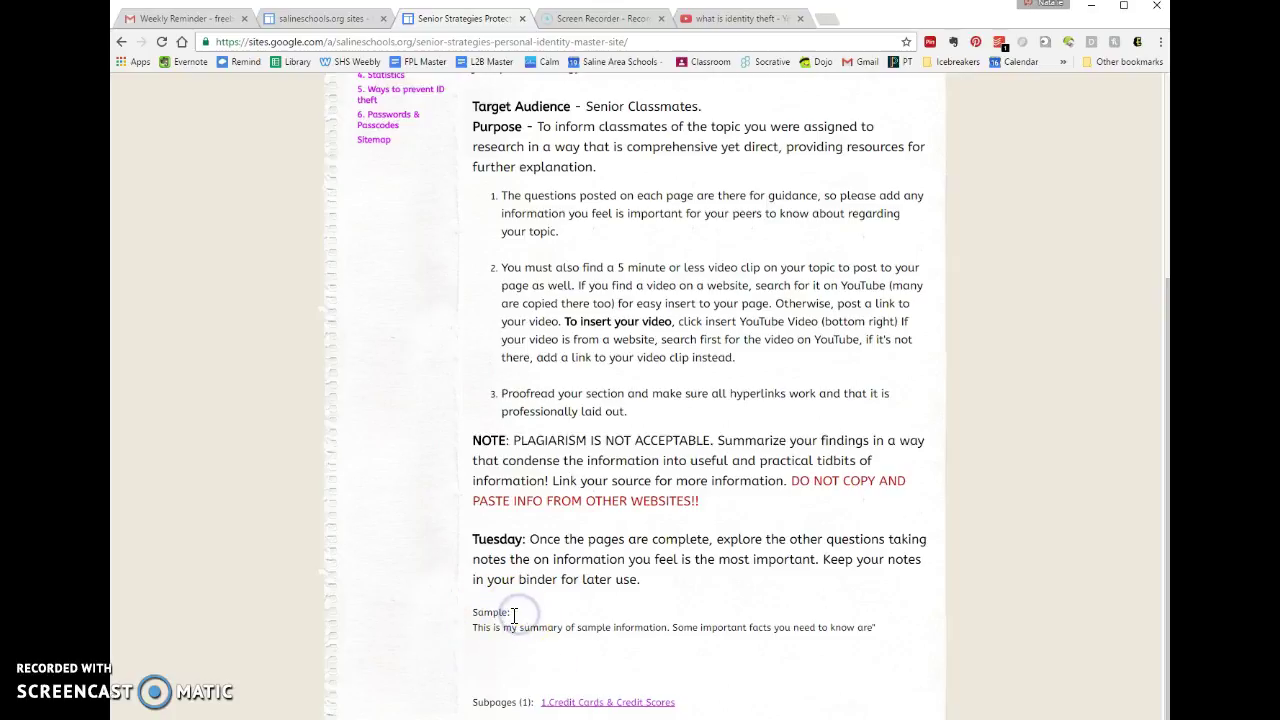
scroll(628, 195, up, 3)
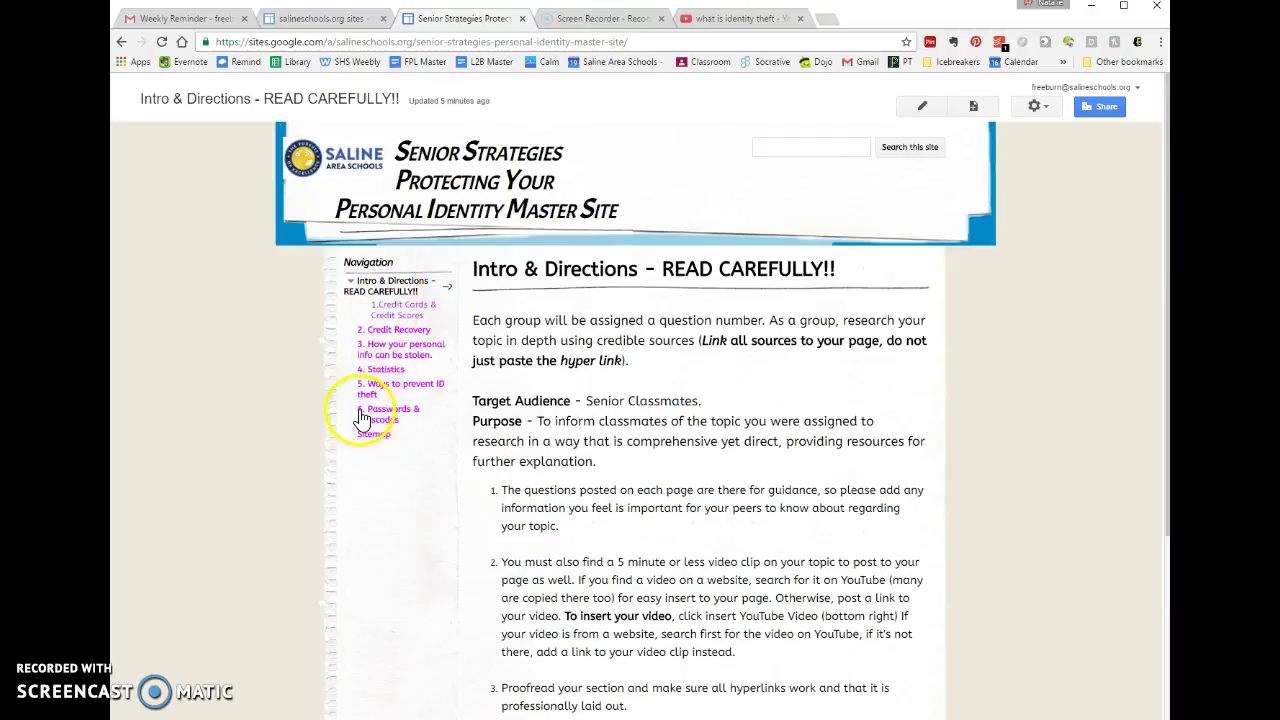
click(925, 106)
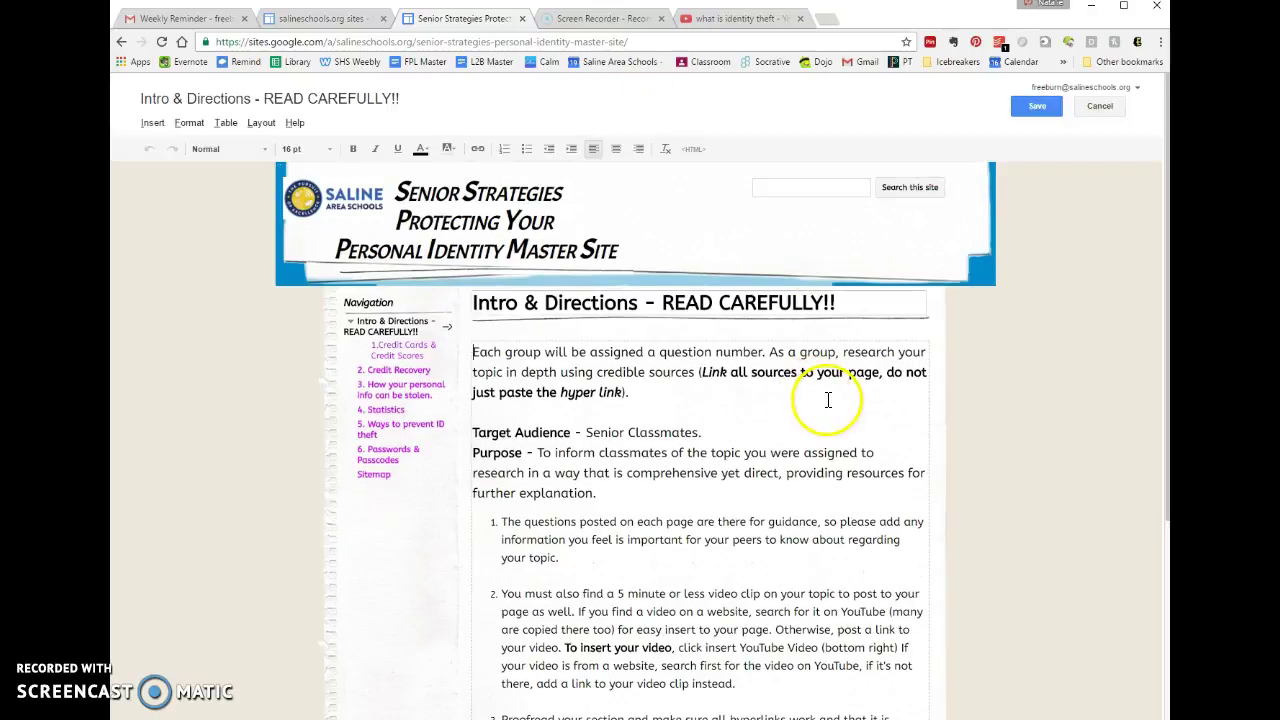
- Format the "Sample:" label as bold 12 pt text and place the insertion point on the line below the sample sentence
scroll(828, 401, down, 3)
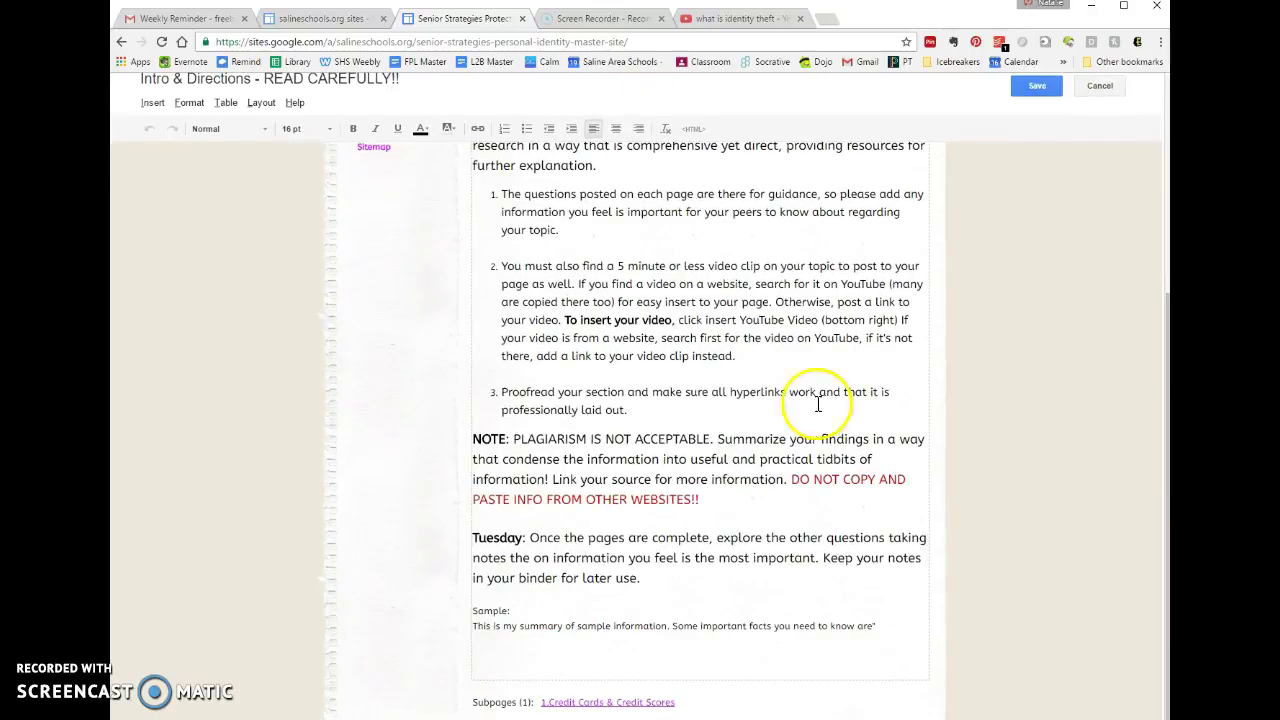
drag(510, 610, 412, 594)
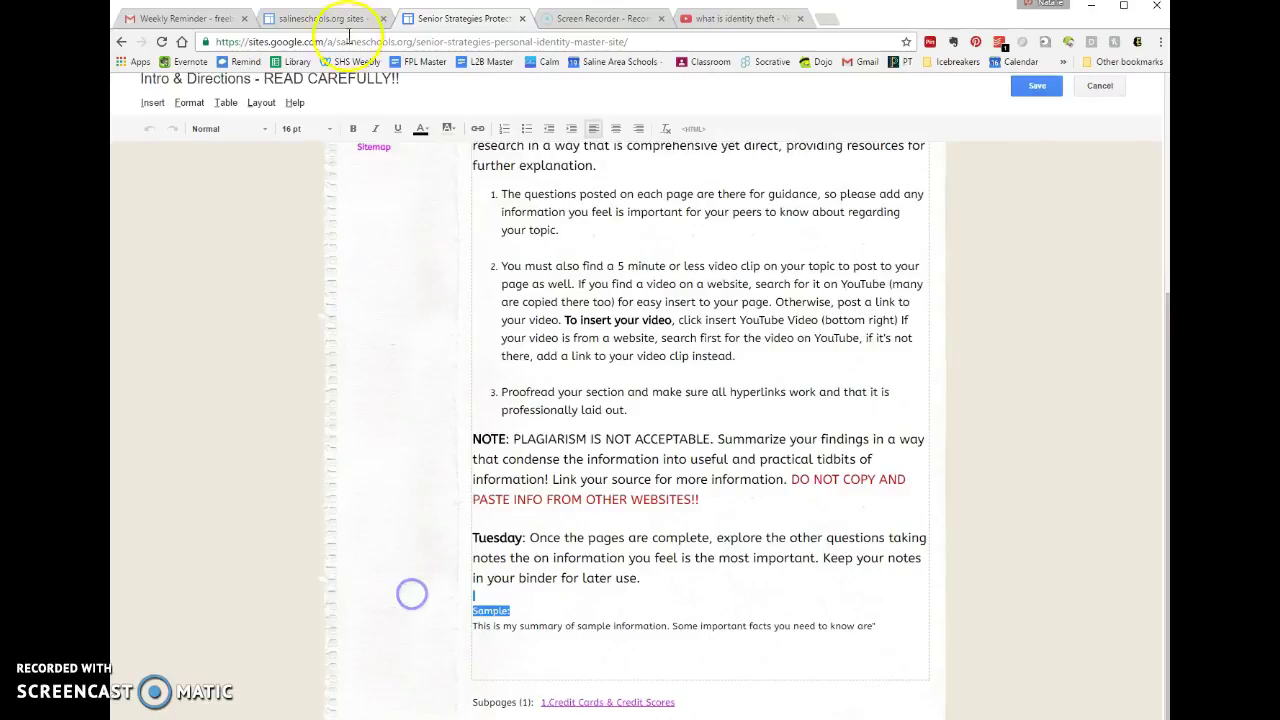
click(334, 130)
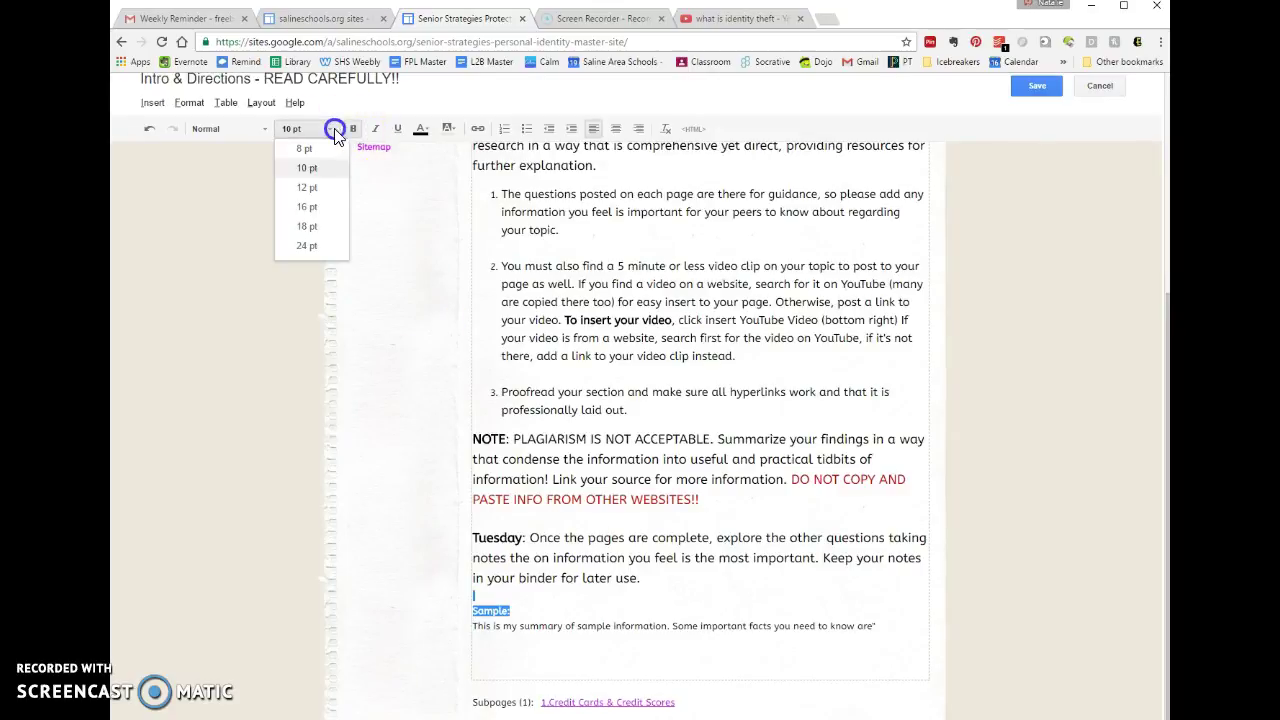
click(309, 189)
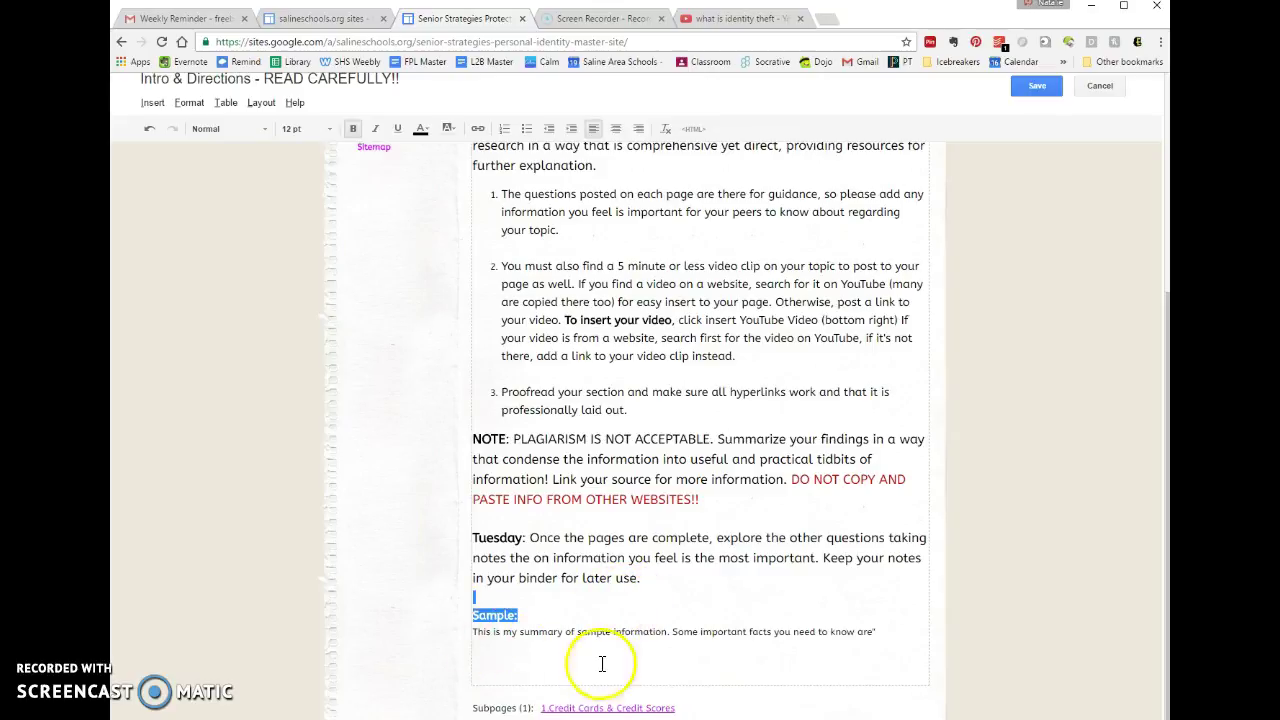
click(542, 657)
click(489, 645)
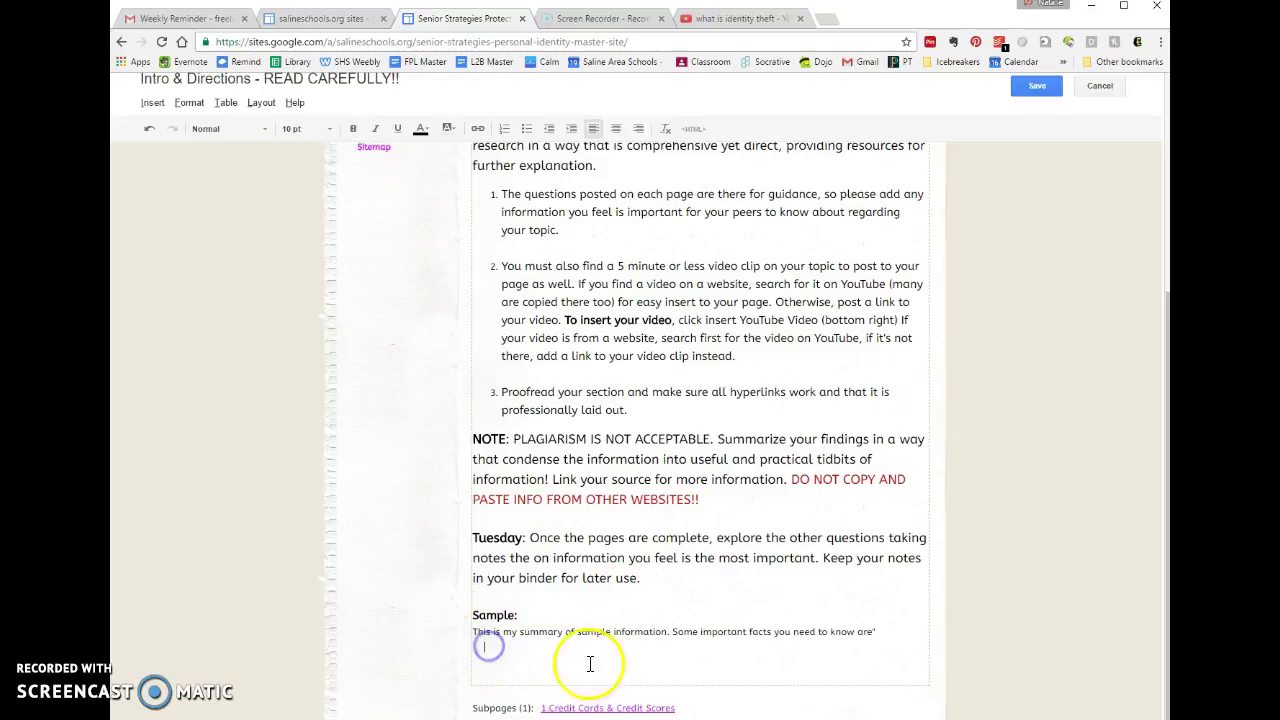
- Search Google for "identity theft" in a new browser tab and open the IdentityTheft.gov recovery steps result
click(830, 22)
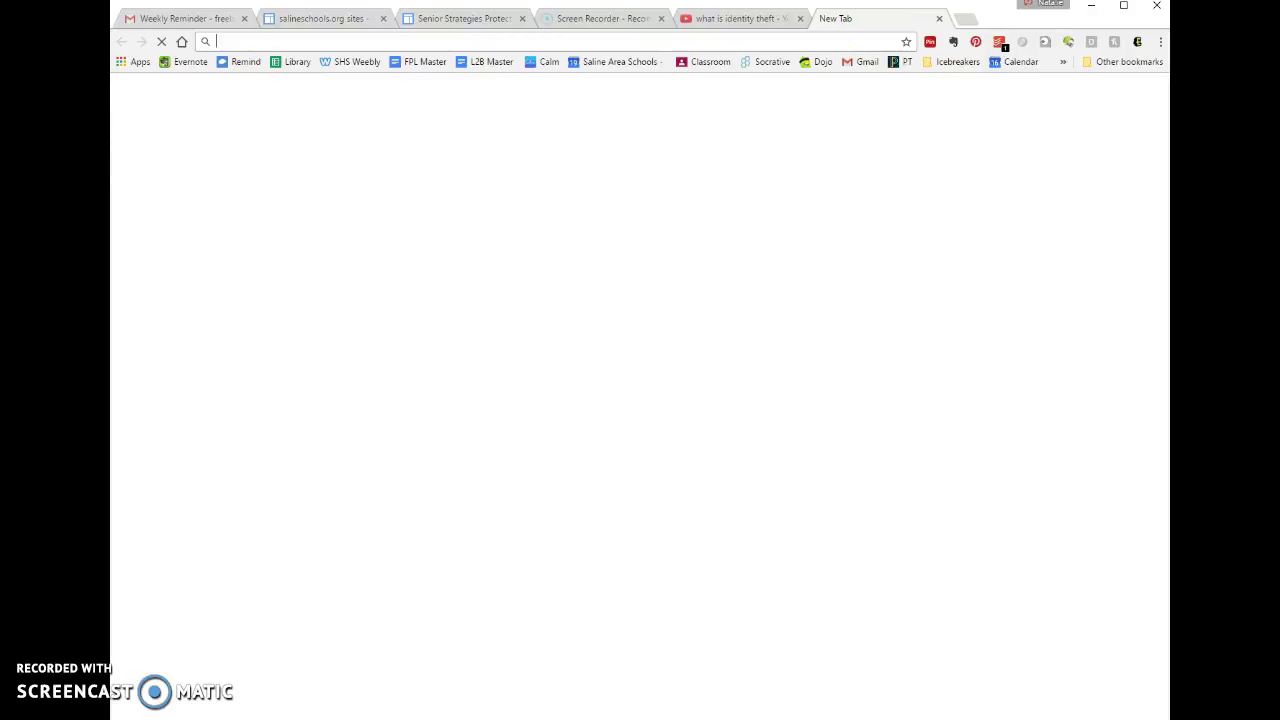
text(i)
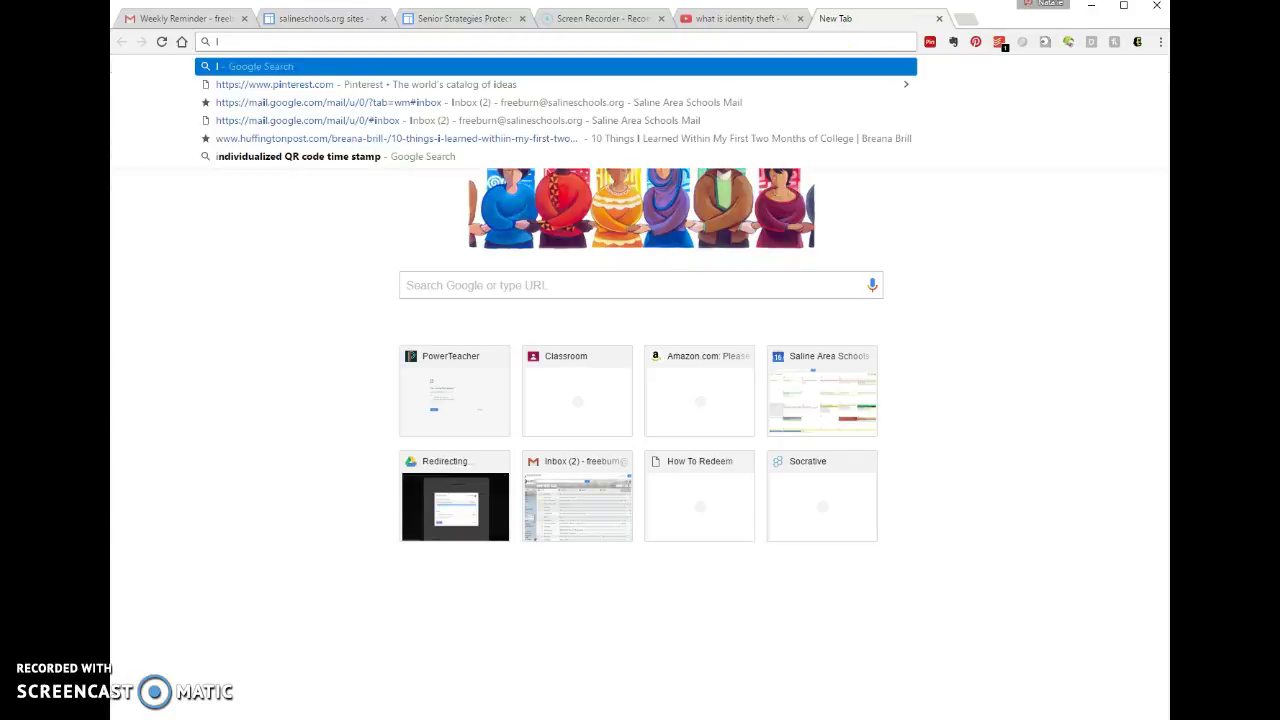
text(dent)
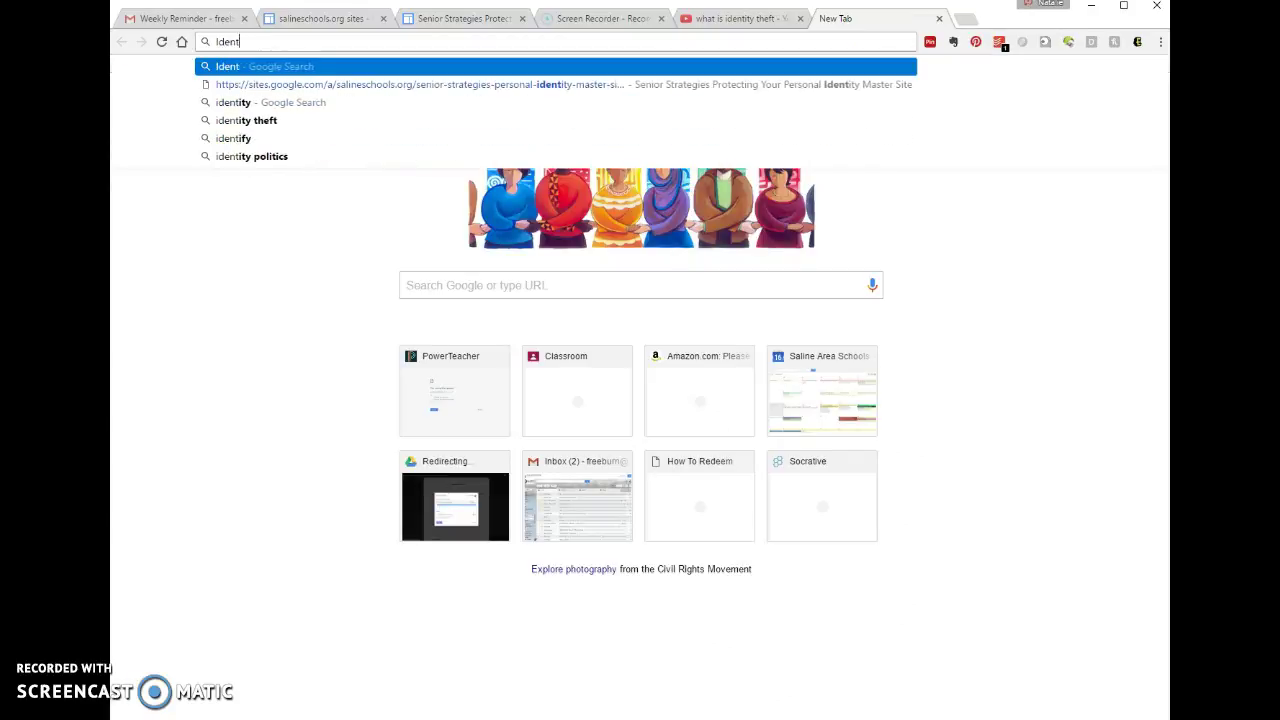
text(ty t)
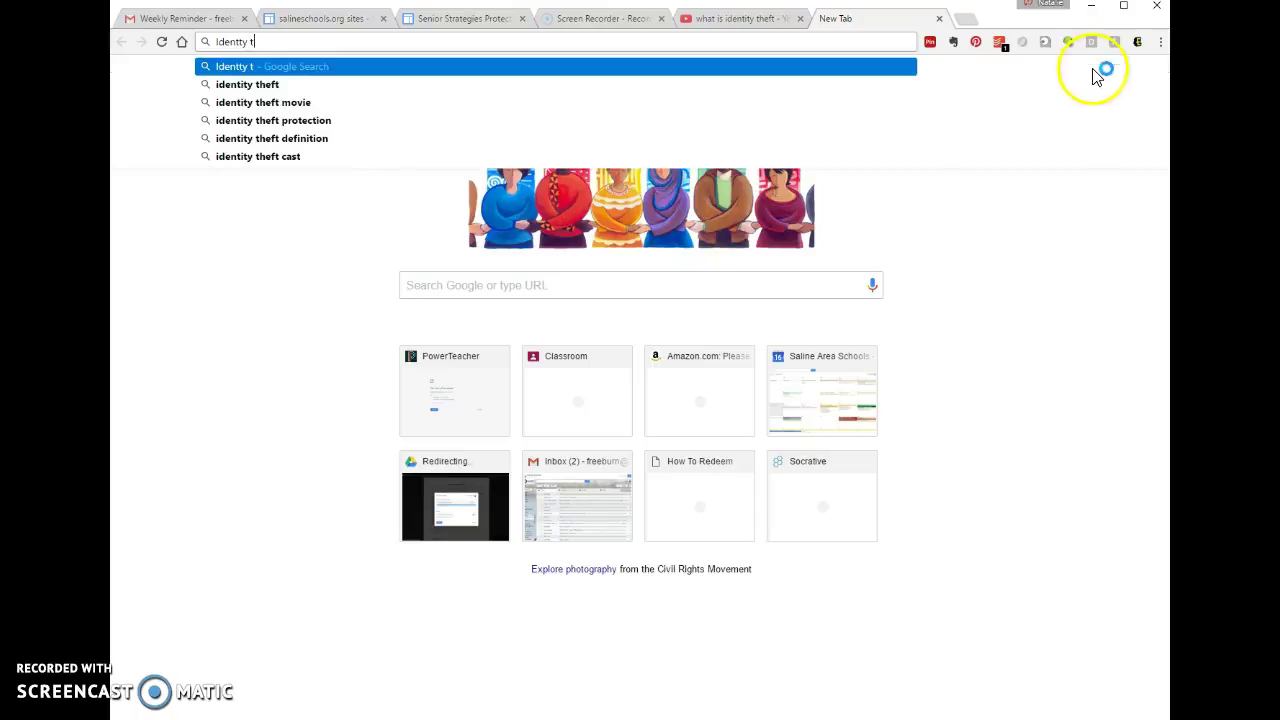
click(543, 86)
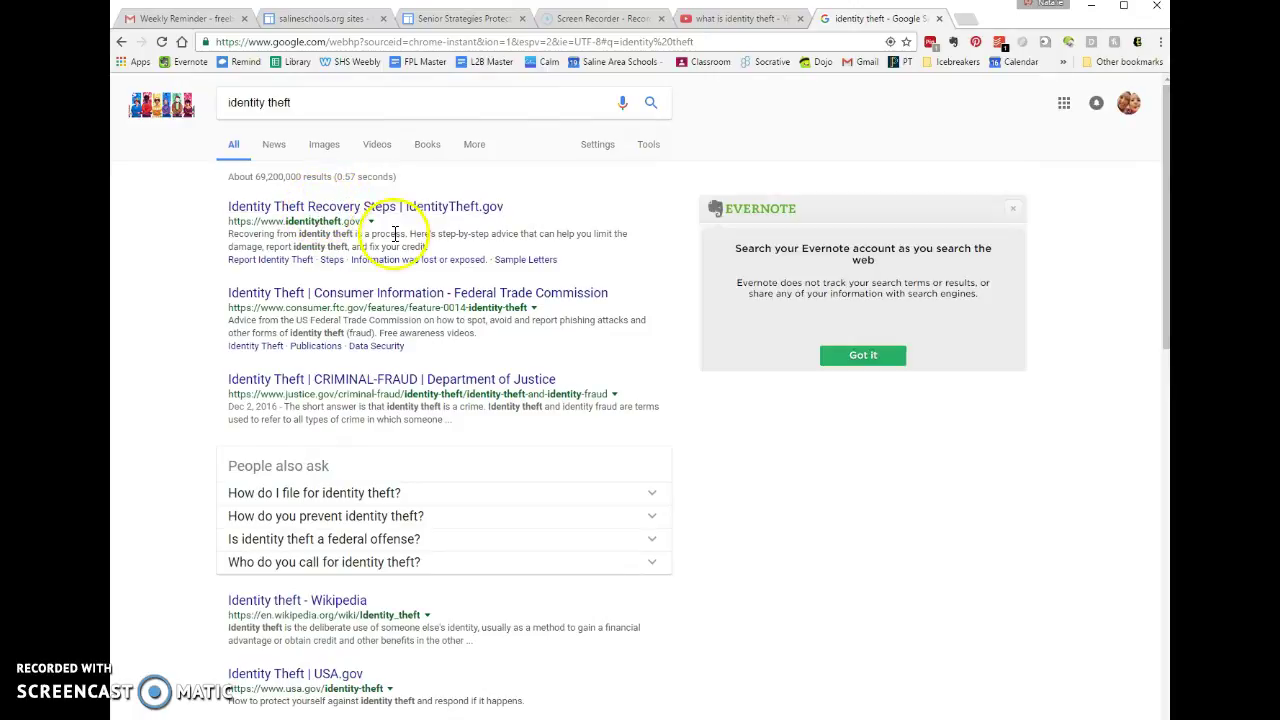
click(320, 209)
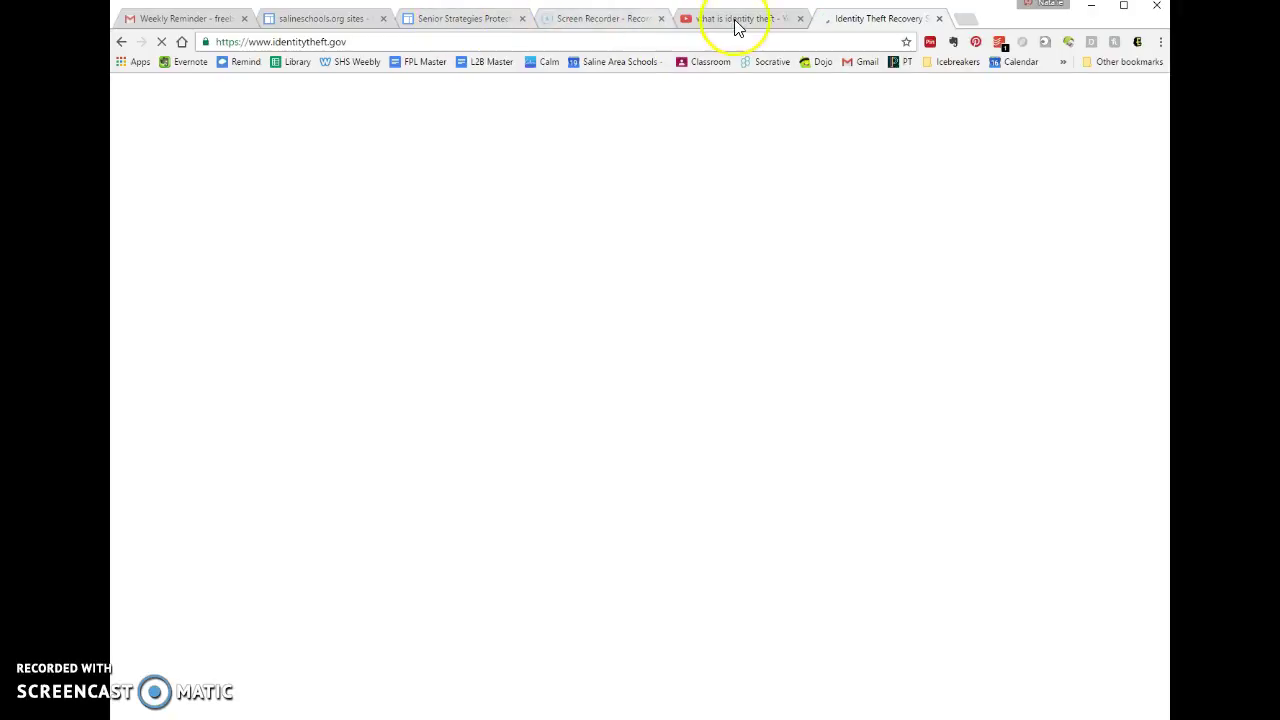
- Back on the site page, add a bulleted list under the sample sentence: Summarize findings, Key points, Important terms, Data, Statistics
click(425, 19)
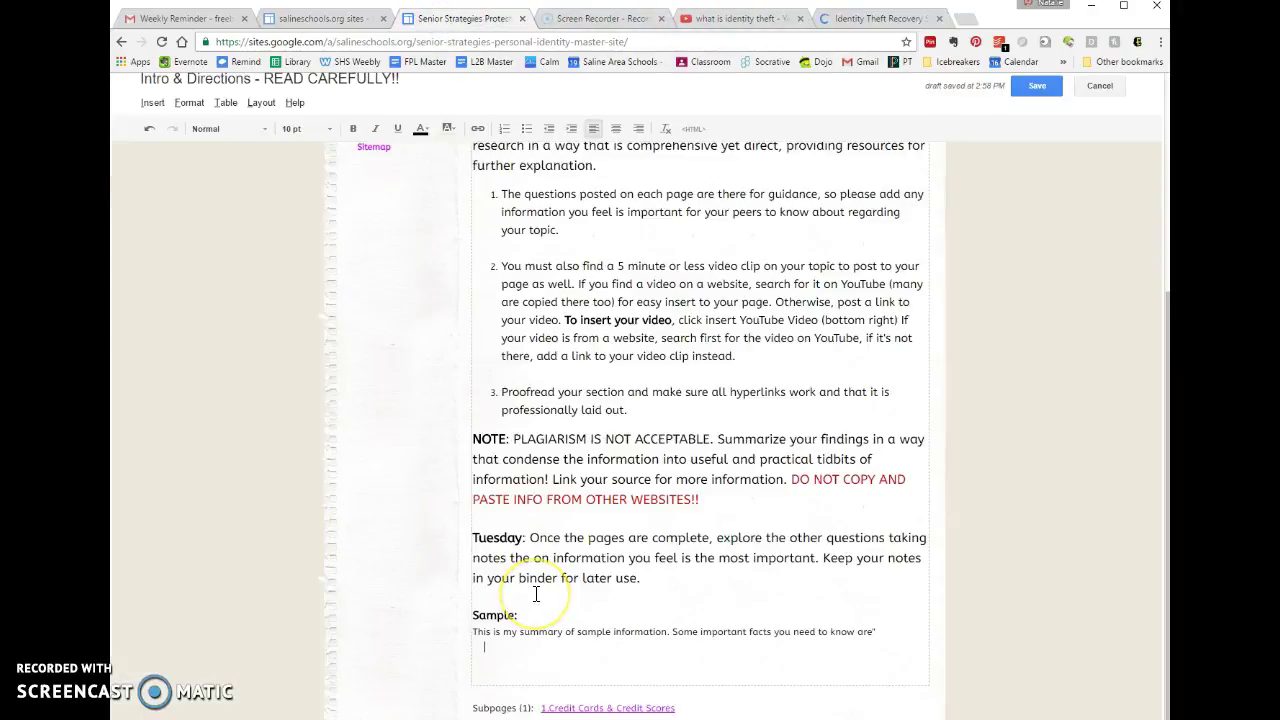
click(526, 129)
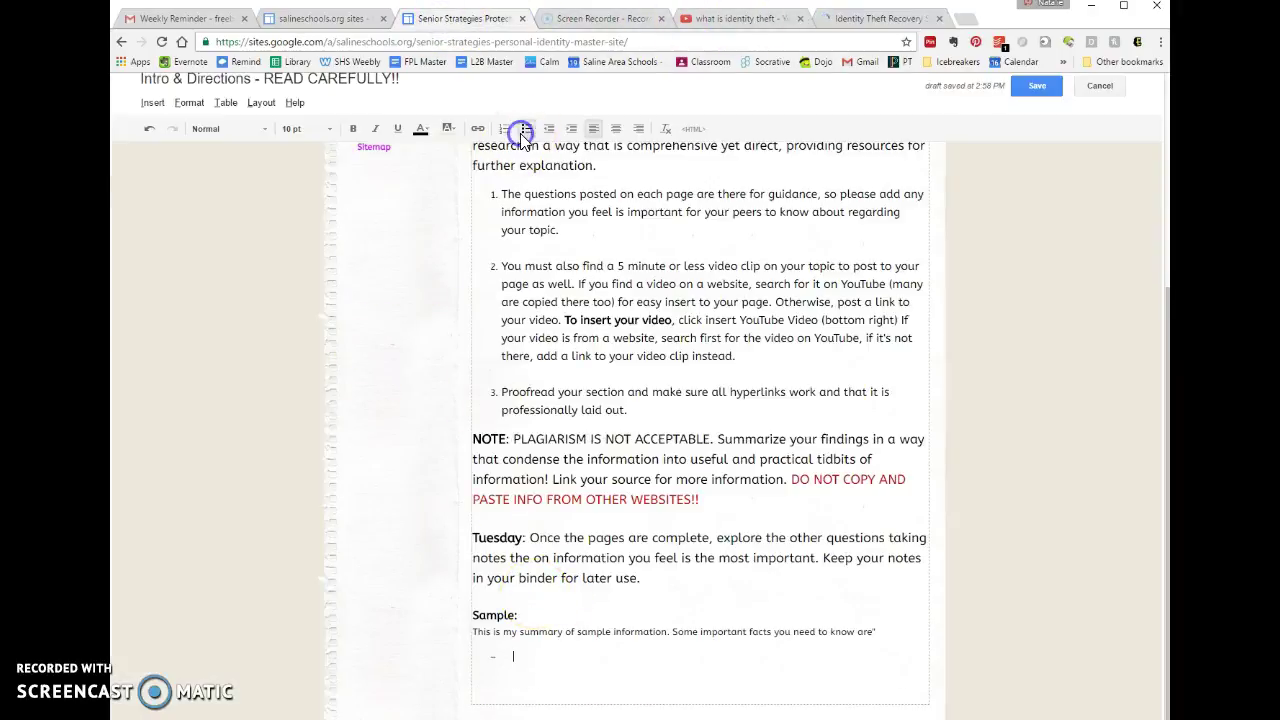
text(Summarize findings)
key(Return)
text(Key p)
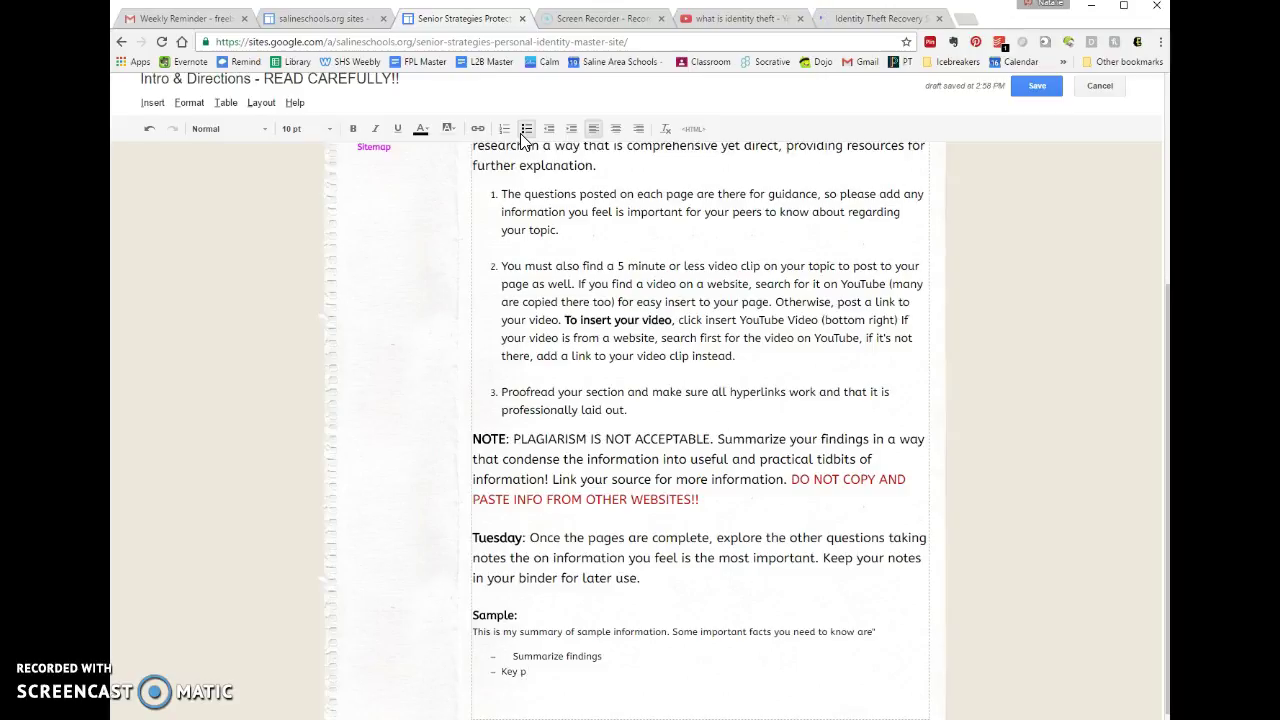
text(lints)
key(Return)
text(Important)
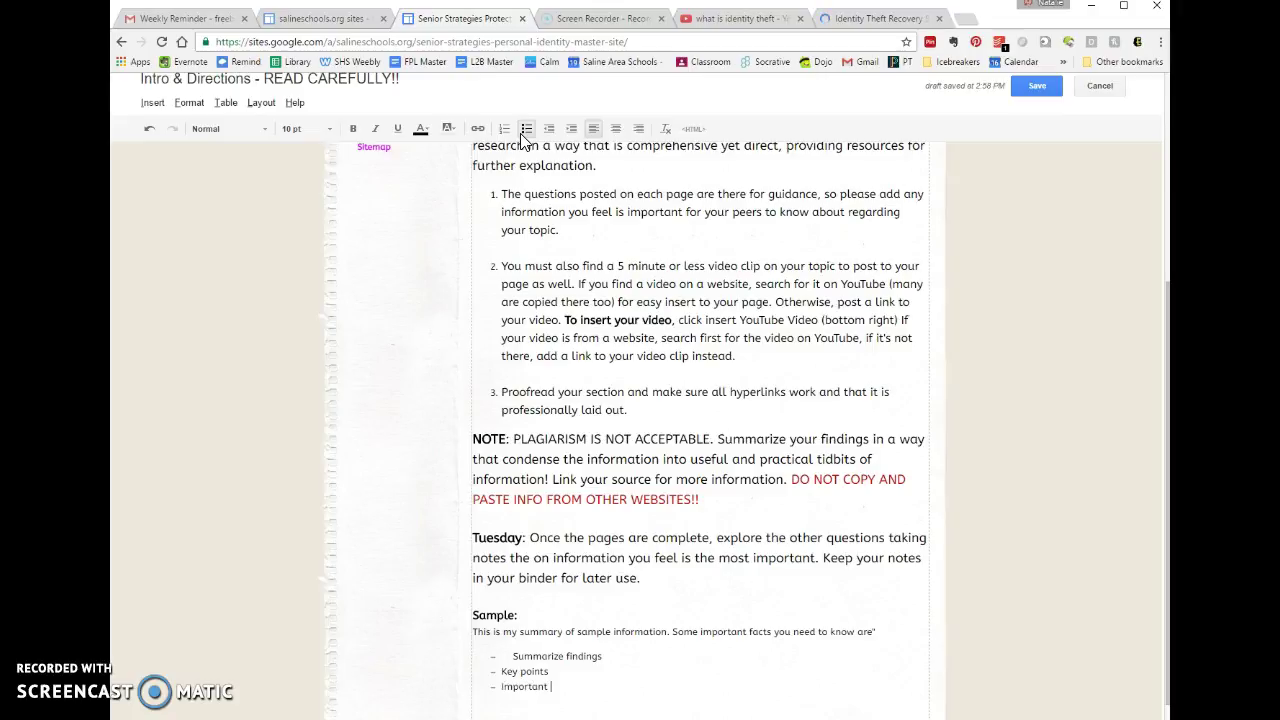
text( terms)
key(Return)
text(Data)
key(Return)
text(Statistics)
- Remove the extra spaces before "Summarize findings" so the first bullet aligns with the others
scroll(306, 209, down, 2)
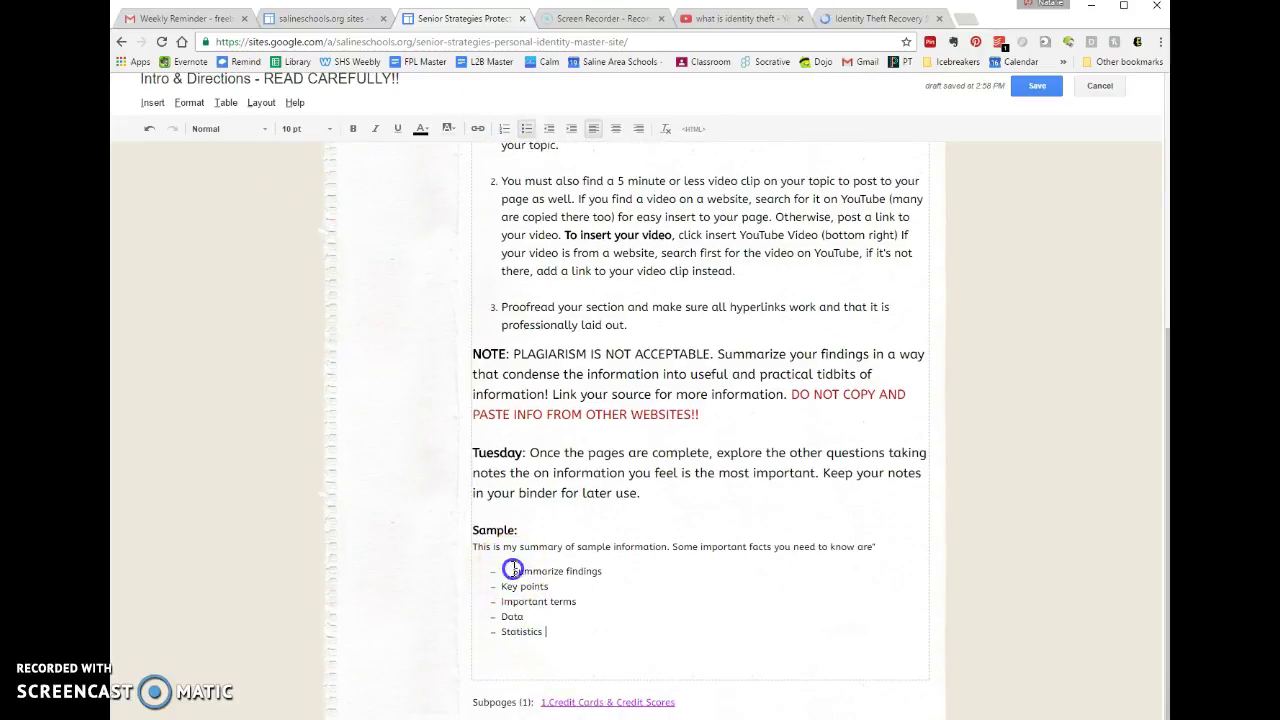
key(BackSpace)
key(BackSpace)
key(BackSpace)
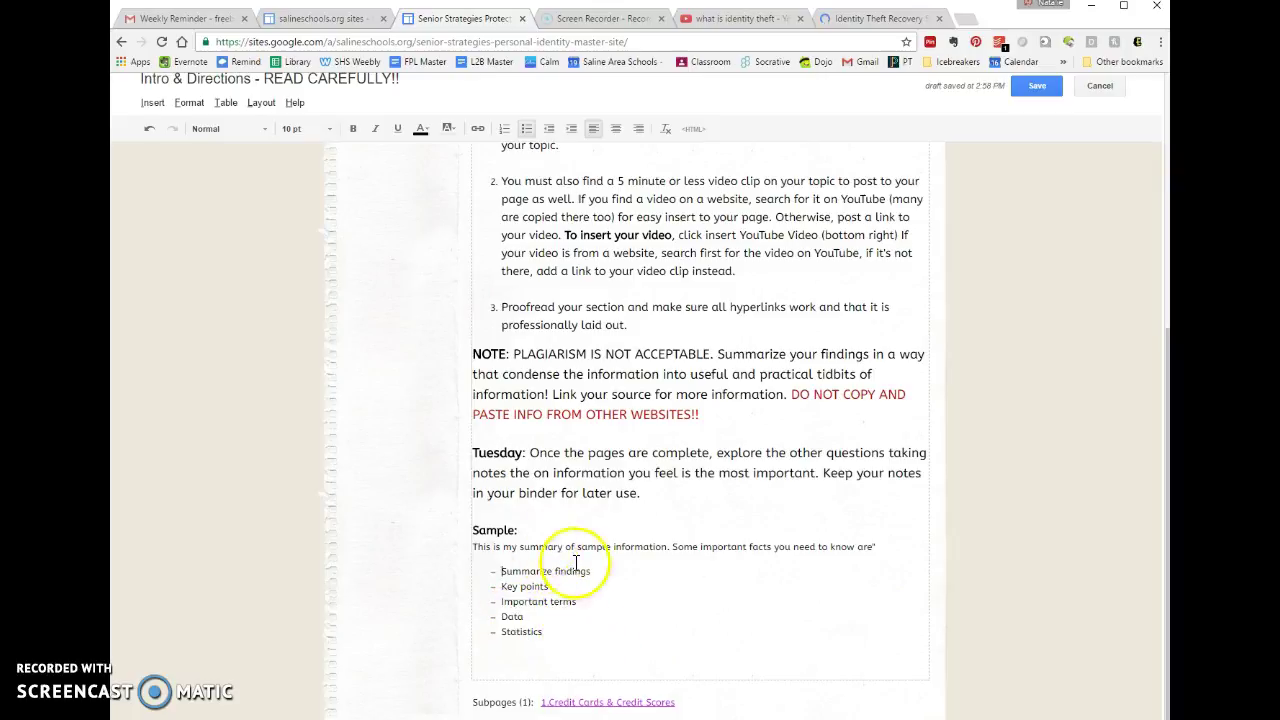
- Return to the identity theft search results and look through the Federal Trade Commission's Consumer Information page
click(884, 18)
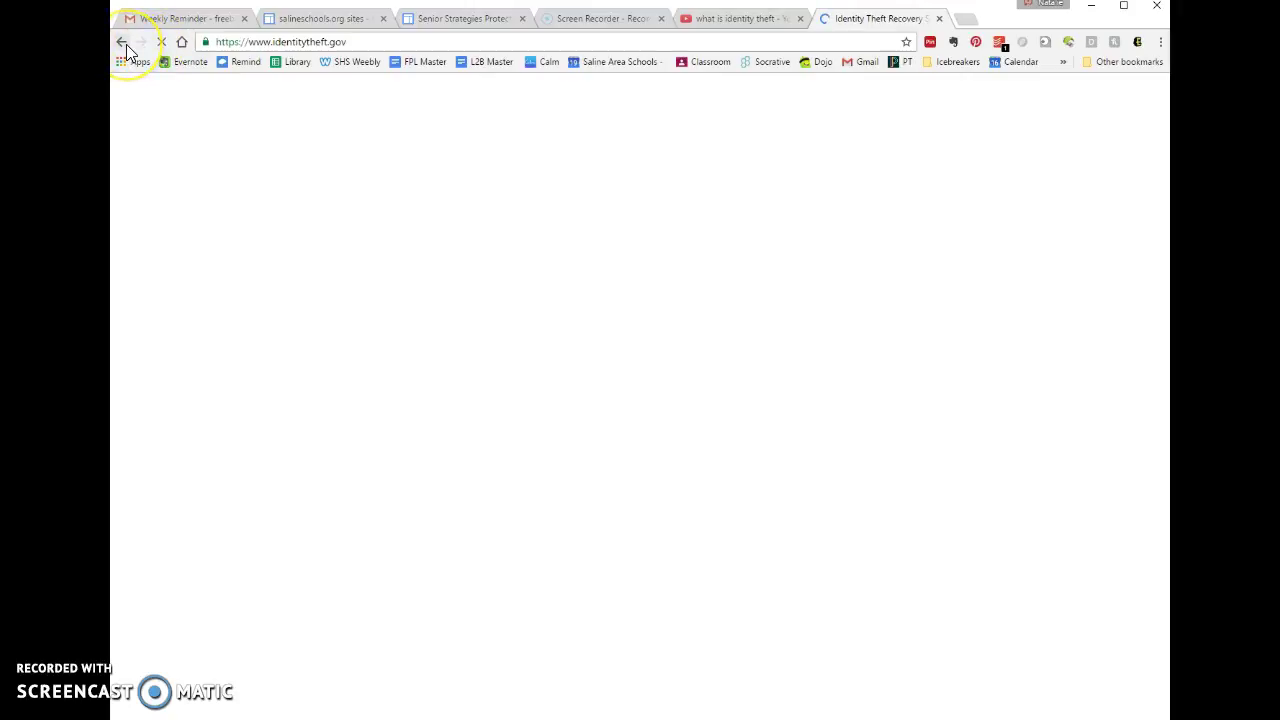
click(160, 43)
click(162, 43)
click(126, 45)
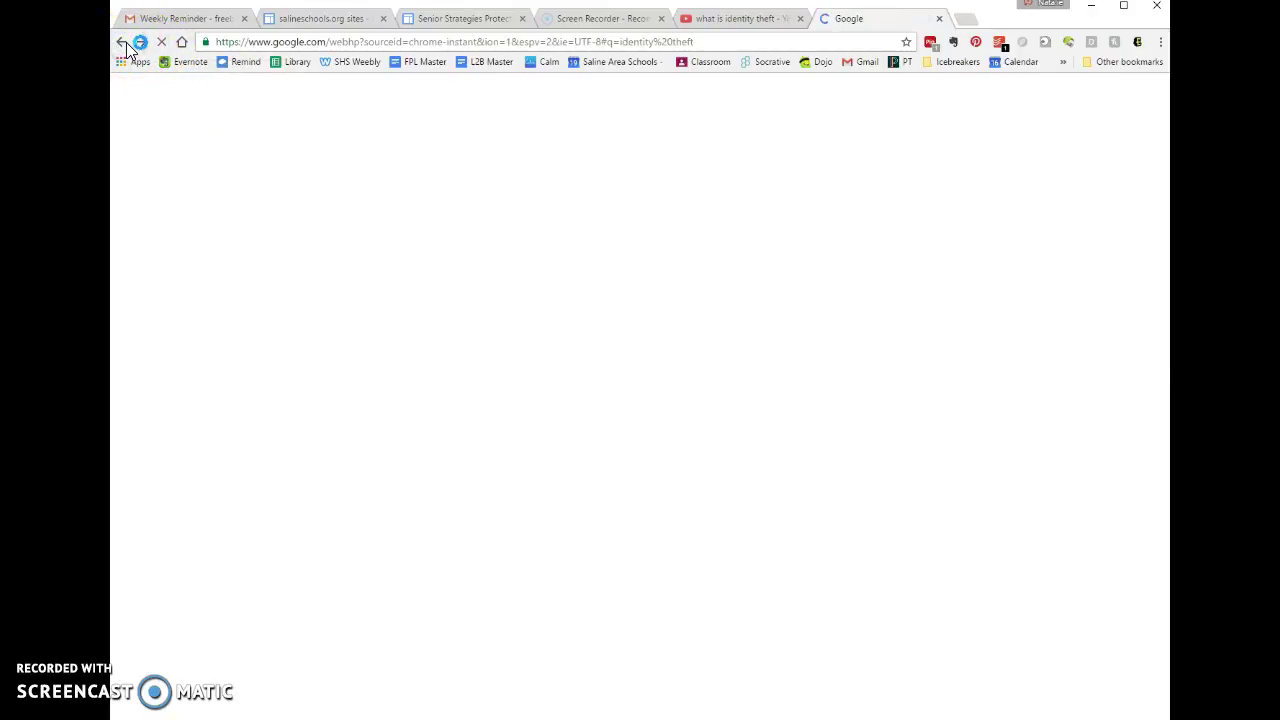
click(349, 293)
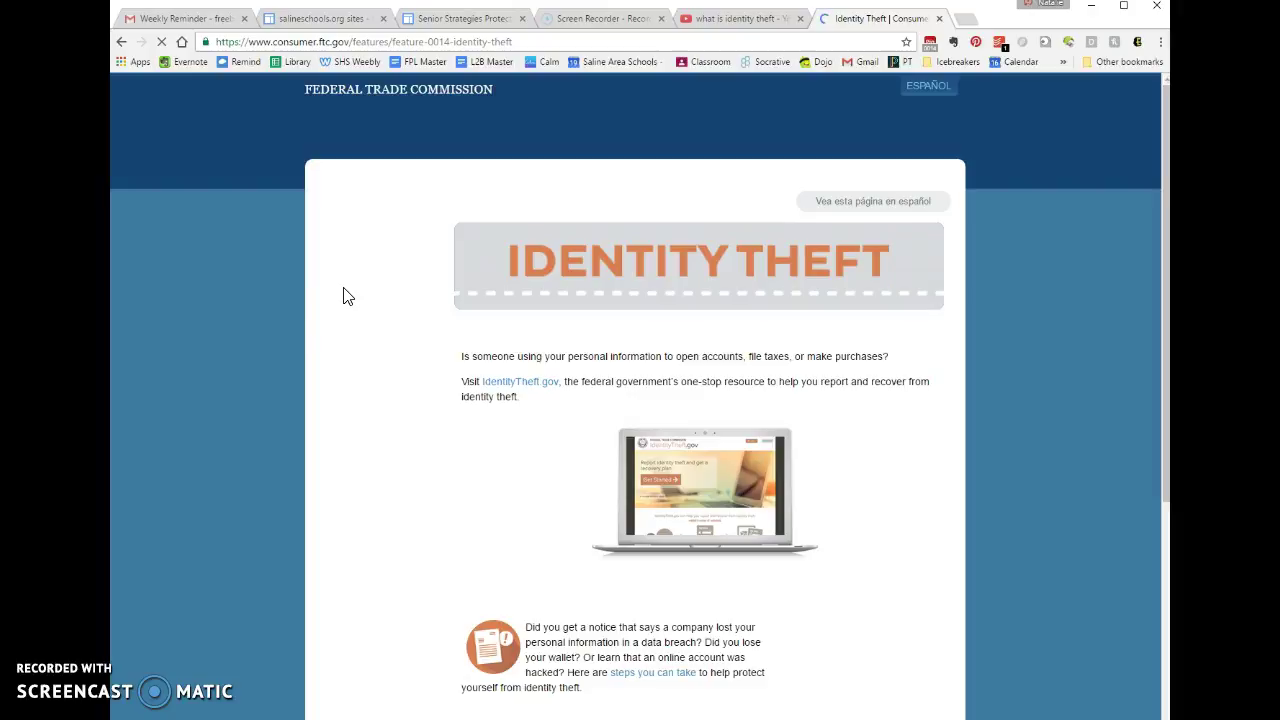
scroll(400, 425, down, 4)
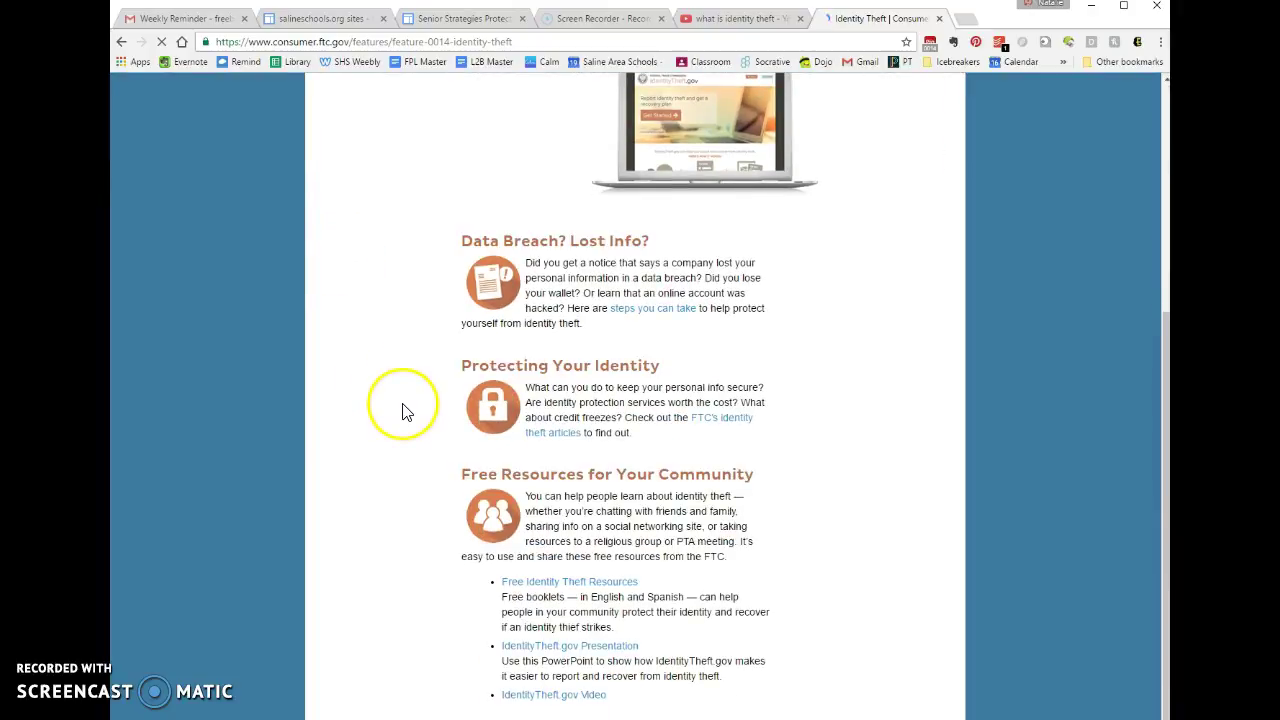
scroll(560, 530, up, 4)
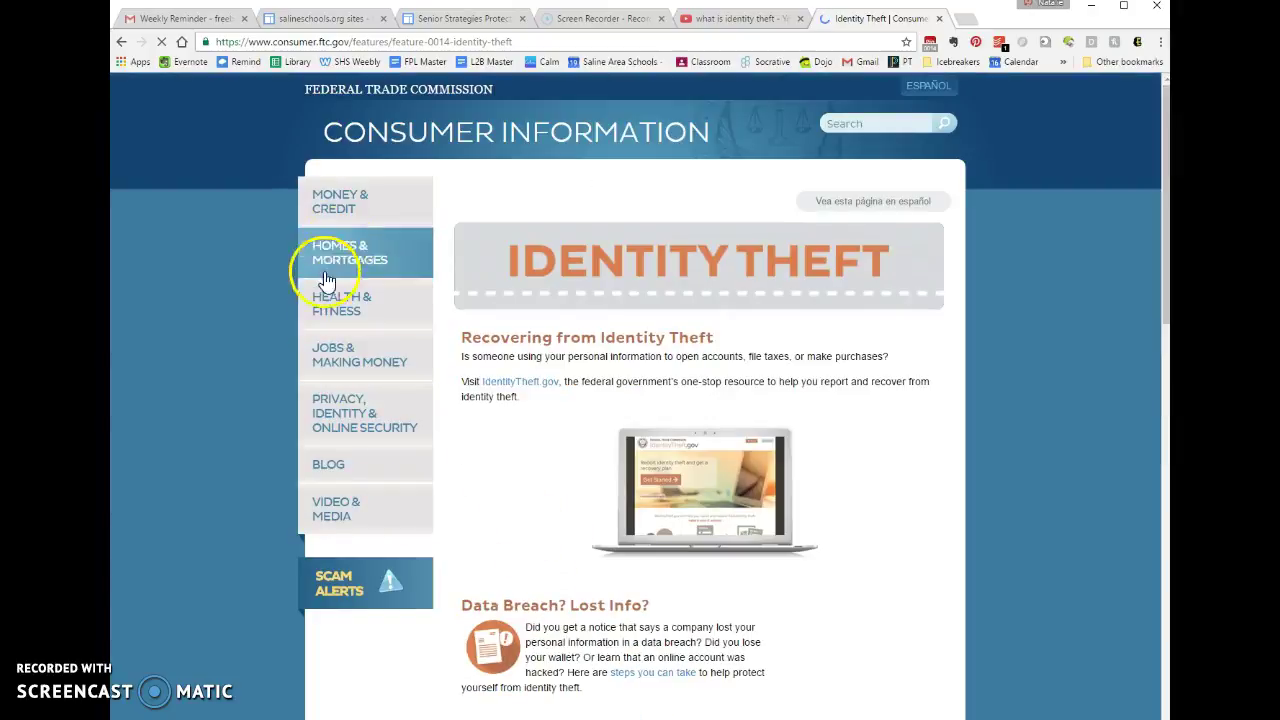
scroll(586, 543, down, 10)
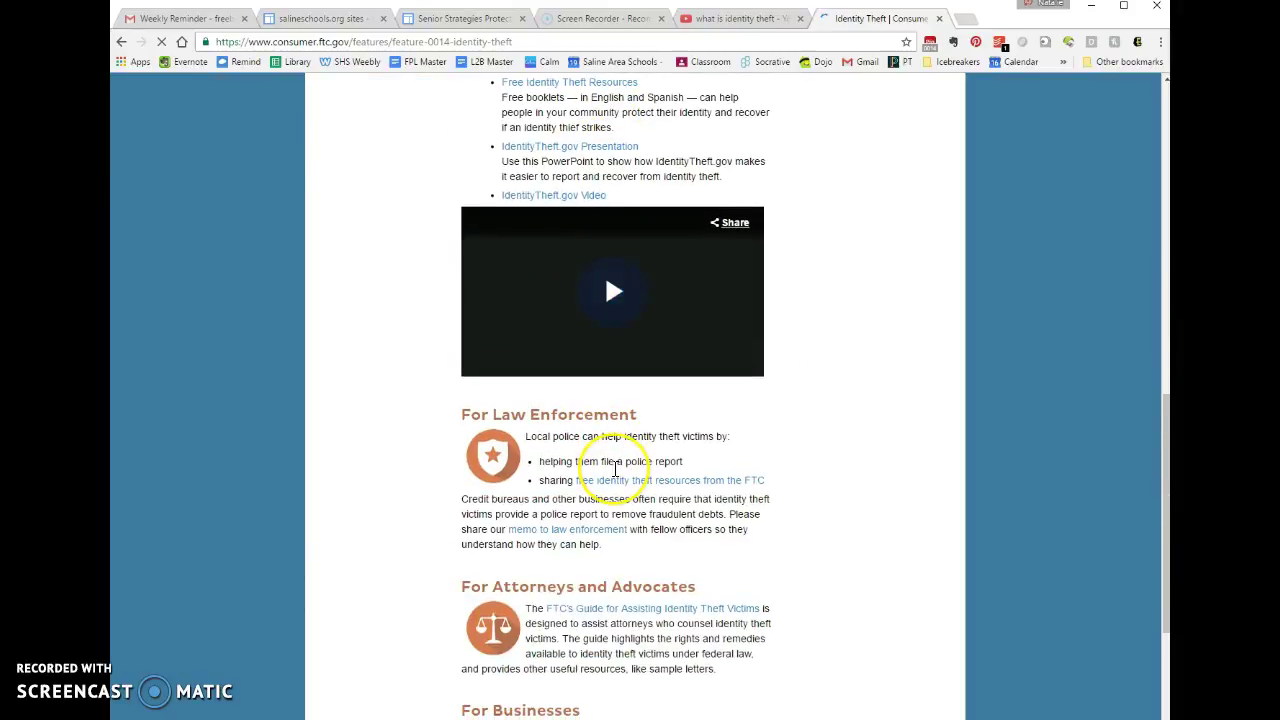
scroll(614, 468, down, 2)
scroll(613, 466, down, 1)
scroll(613, 466, up, 5)
- Open the Free Identity Theft Resources publications and go from there to the FTC.gov home page
click(597, 297)
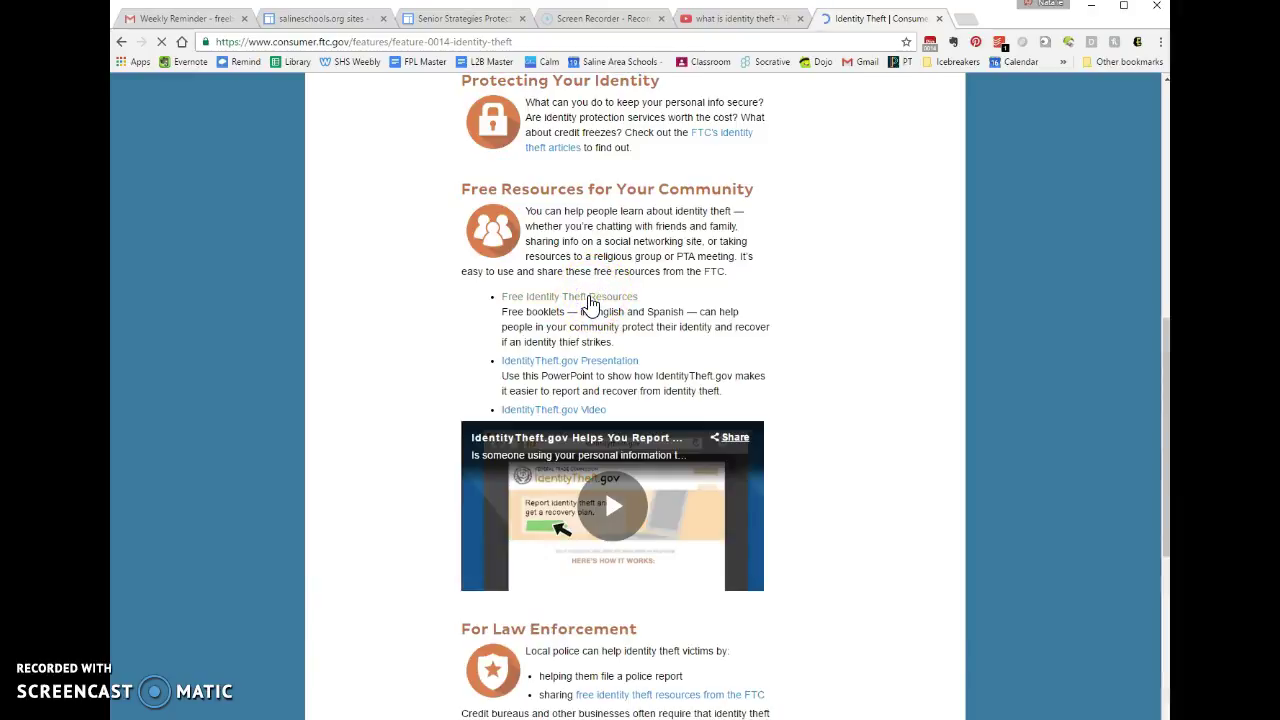
click(584, 371)
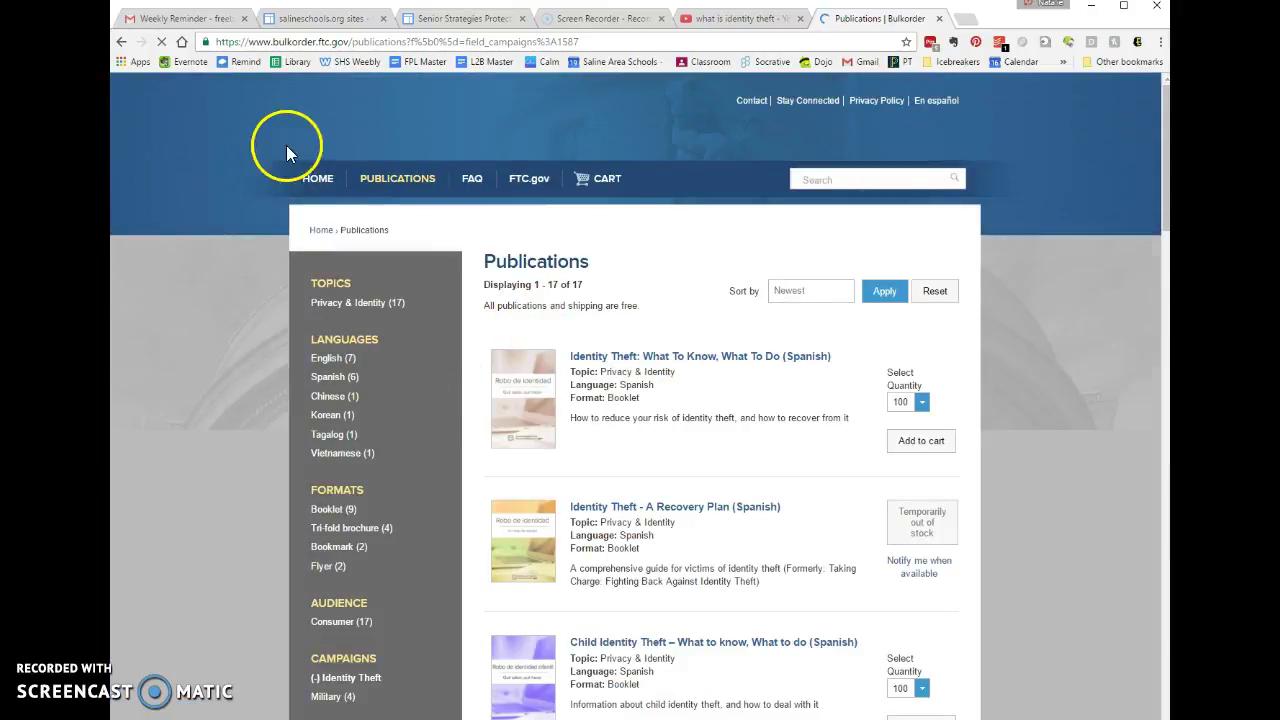
click(530, 179)
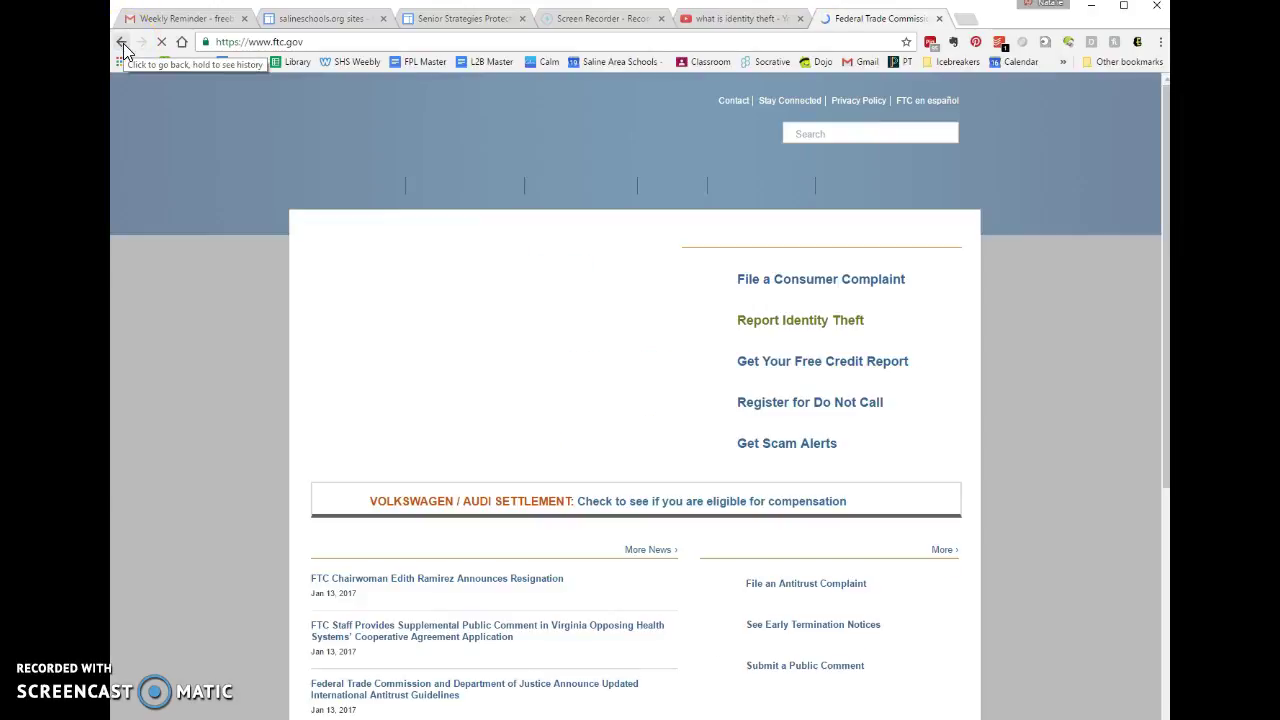
- Go back to the identity theft search results and open the USA.gov Identity Theft page
click(123, 43)
click(123, 43)
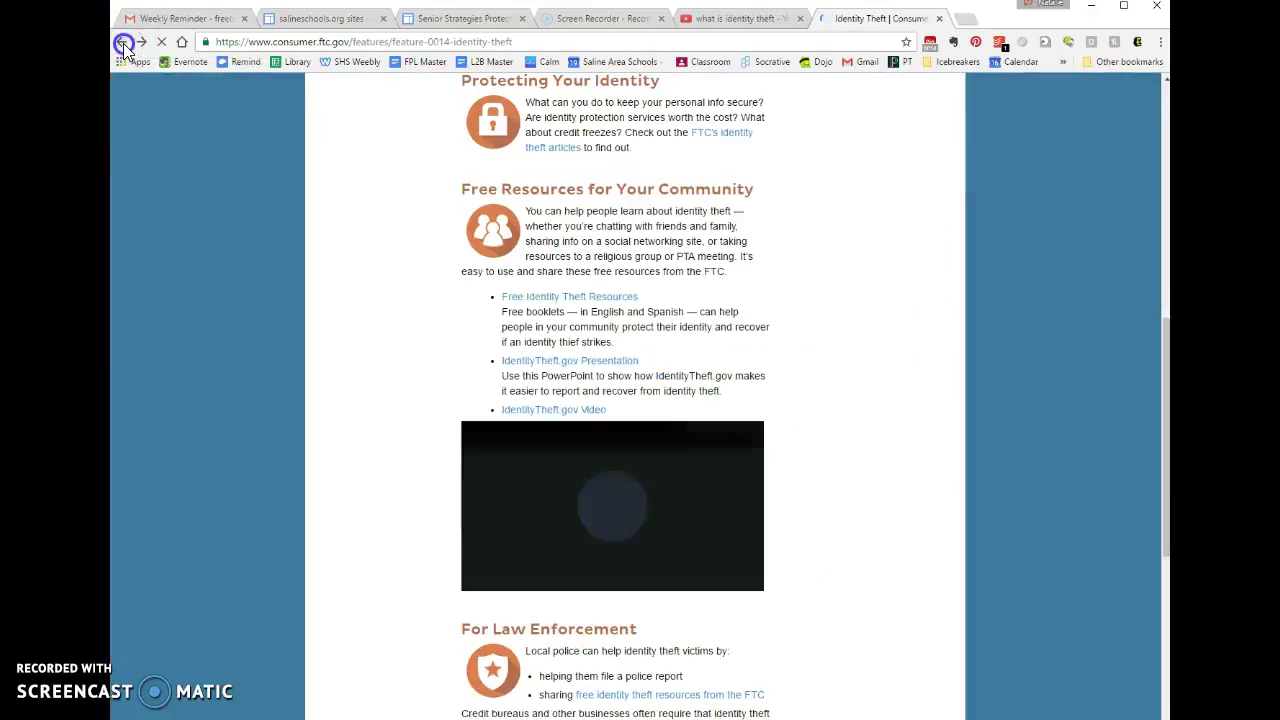
click(123, 43)
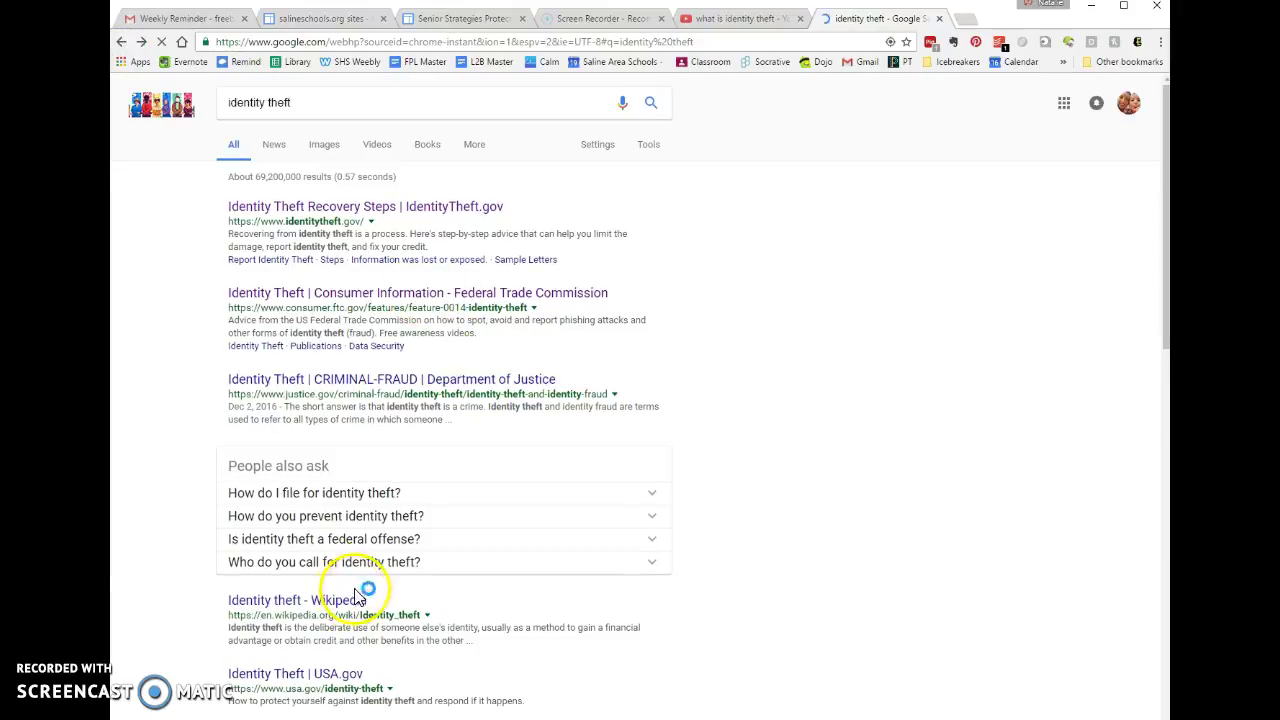
scroll(338, 608, down, 2)
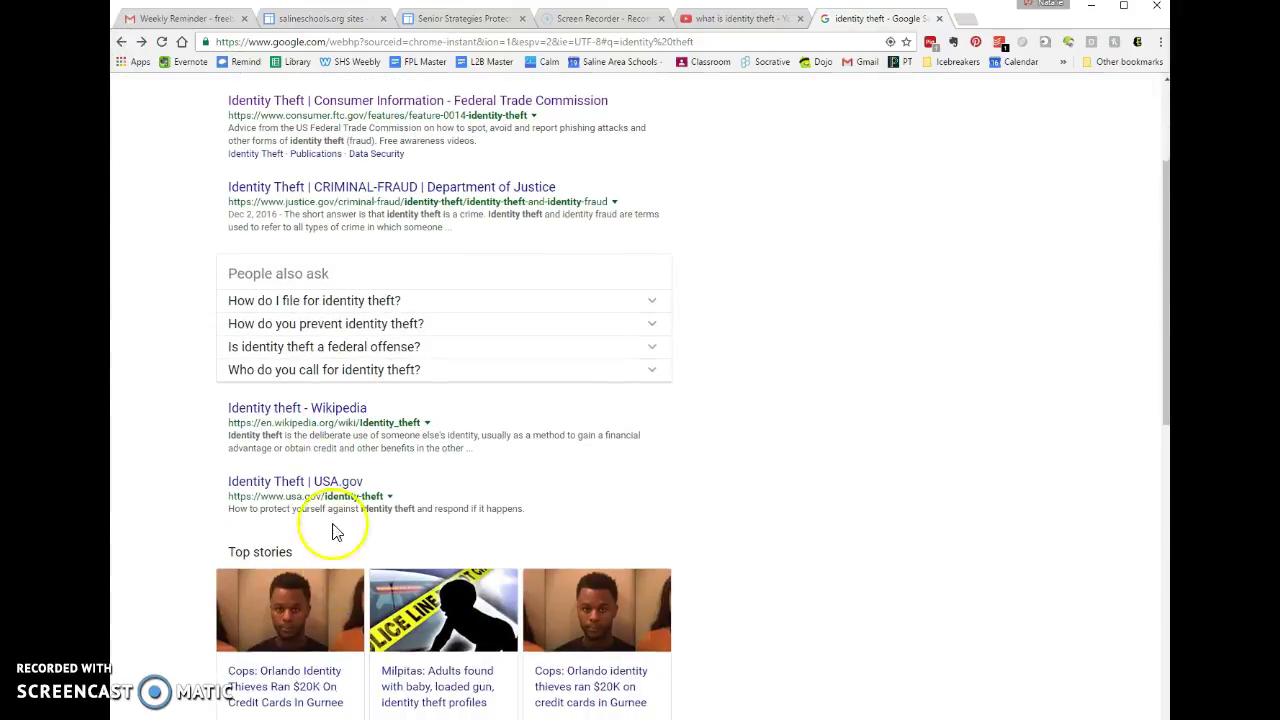
click(327, 482)
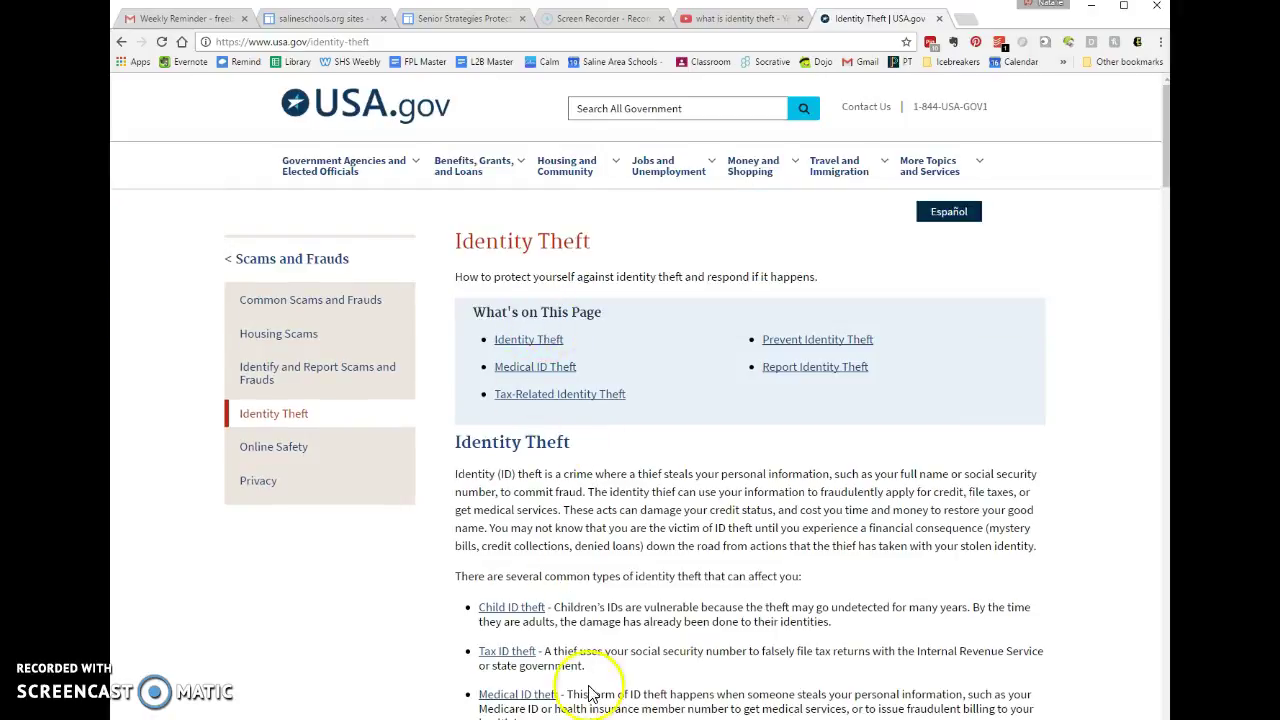
- Copy the USA.gov page's web address and paste it below the bulleted list on the class site page
click(325, 44)
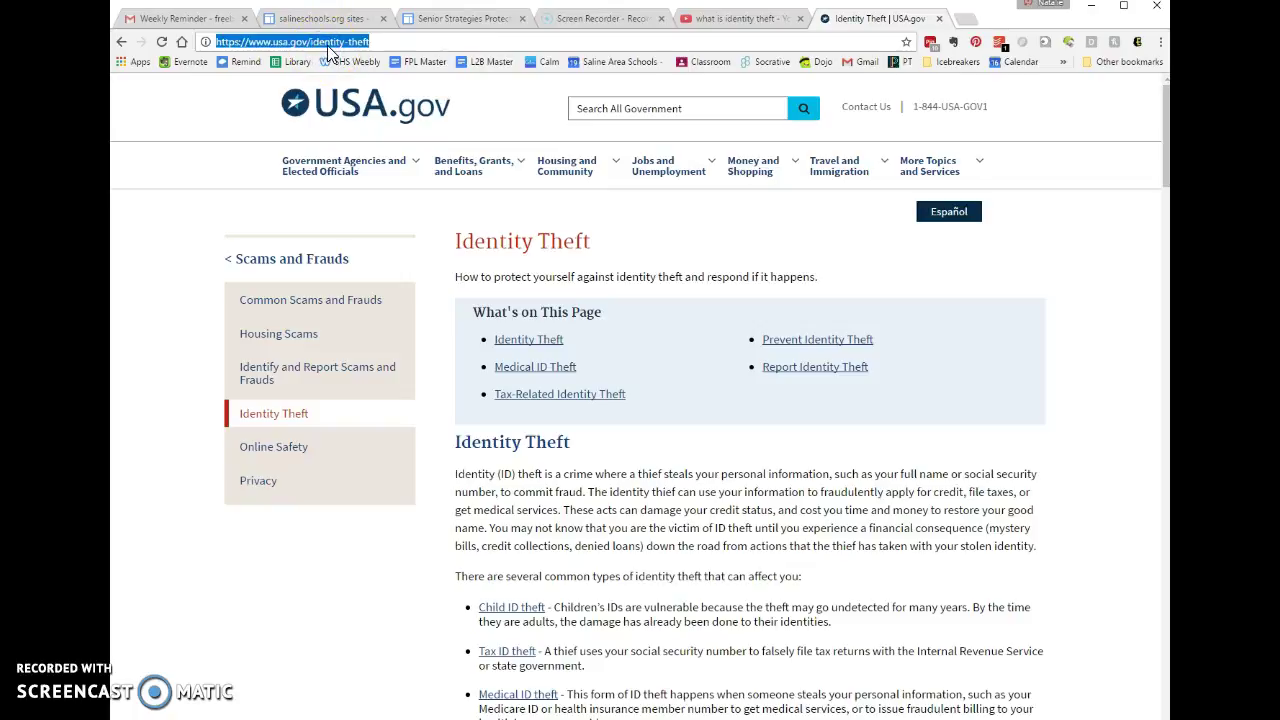
right_click(327, 43)
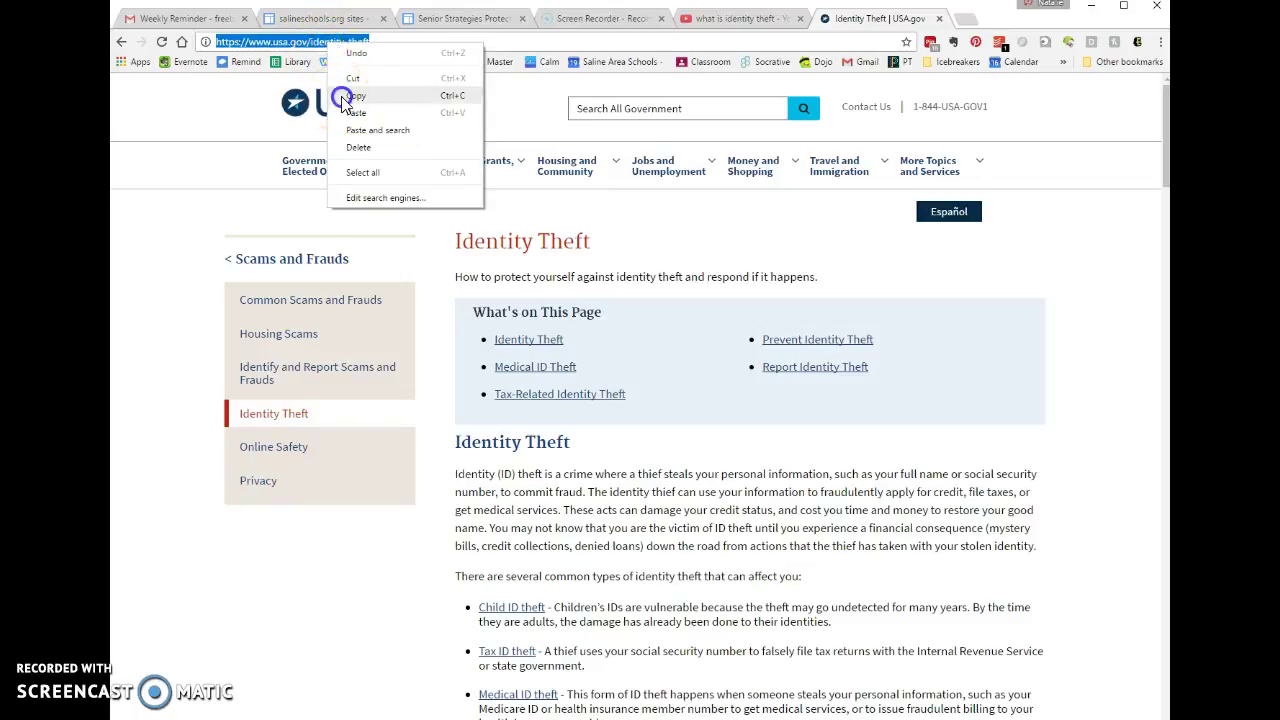
click(342, 98)
click(450, 20)
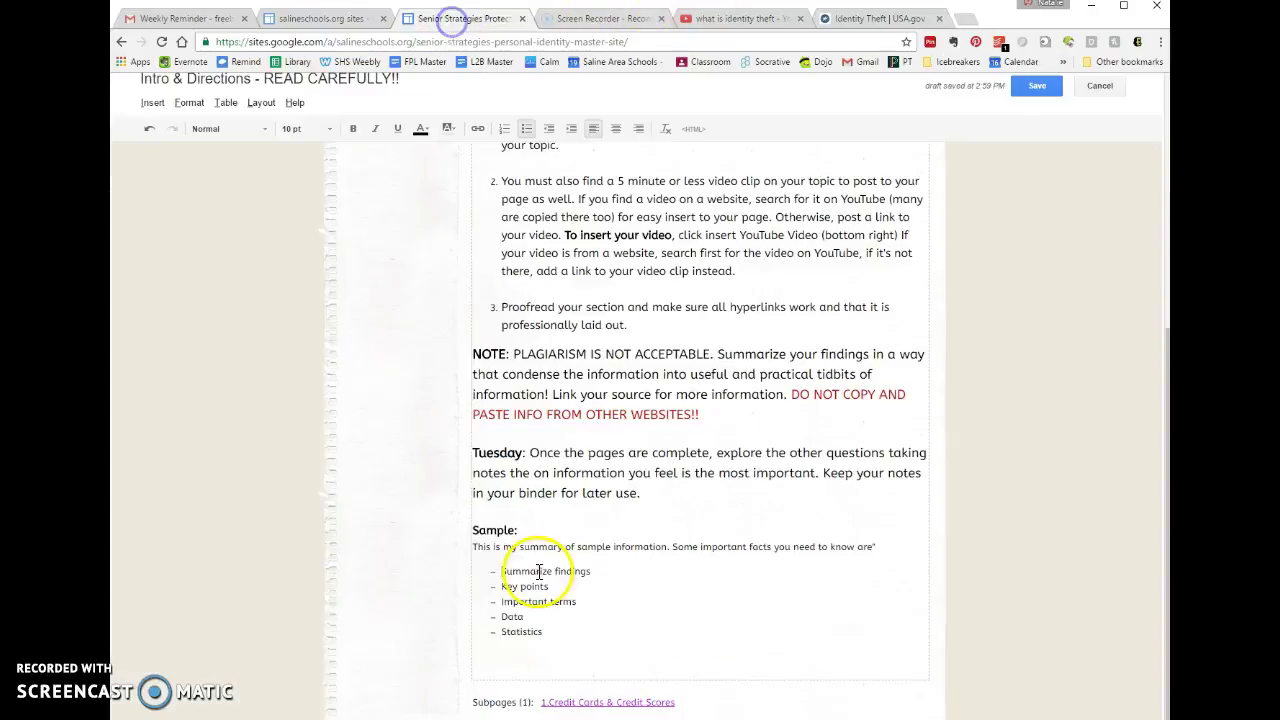
click(543, 657)
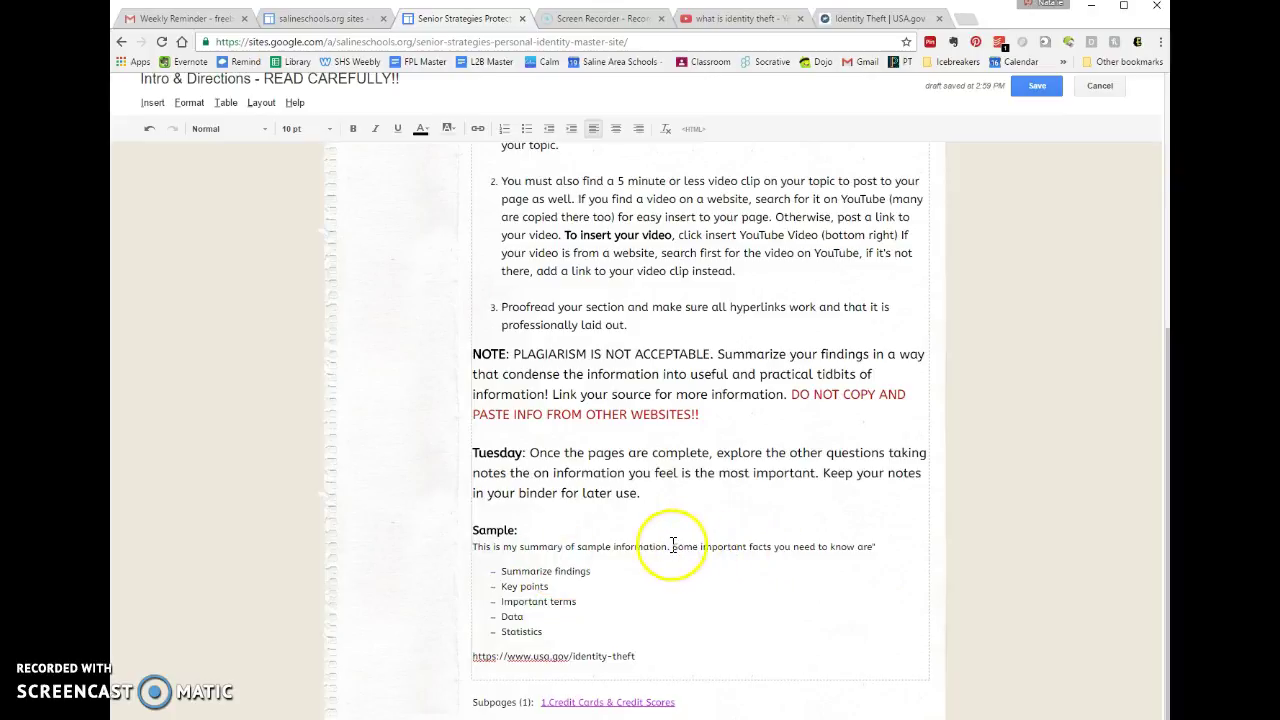
drag(673, 547, 829, 544)
click(520, 548)
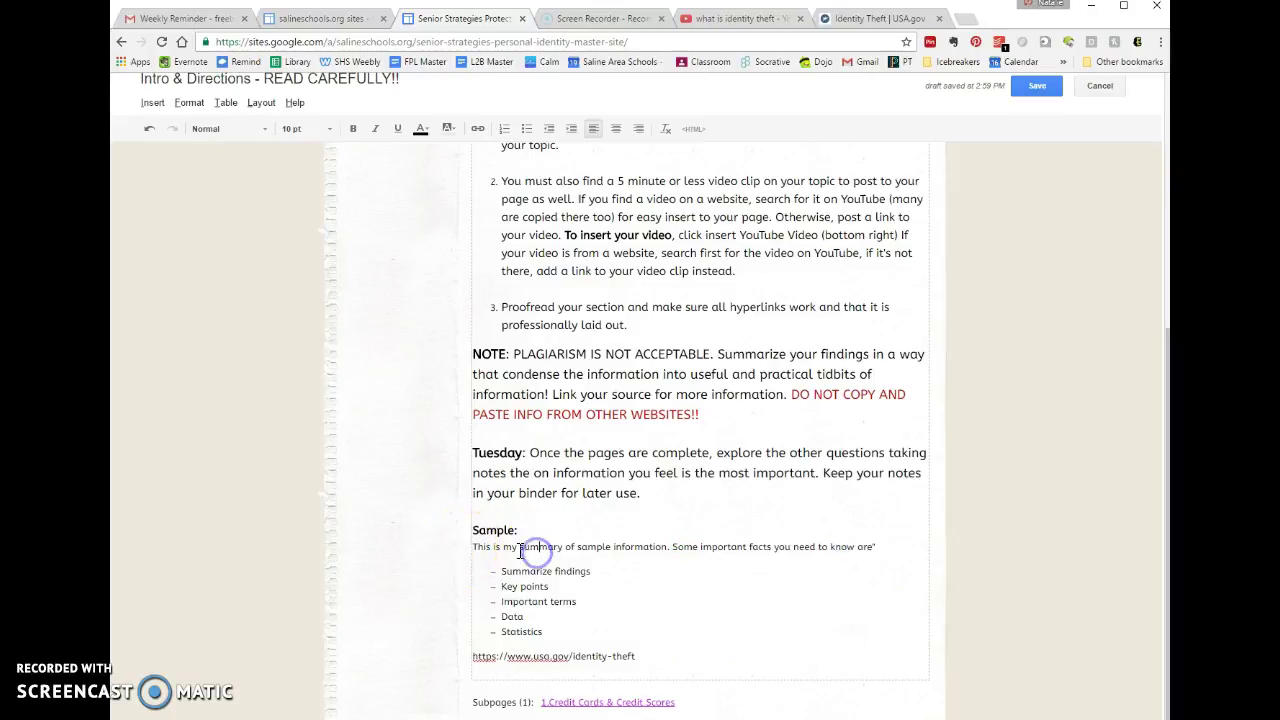
click(893, 538)
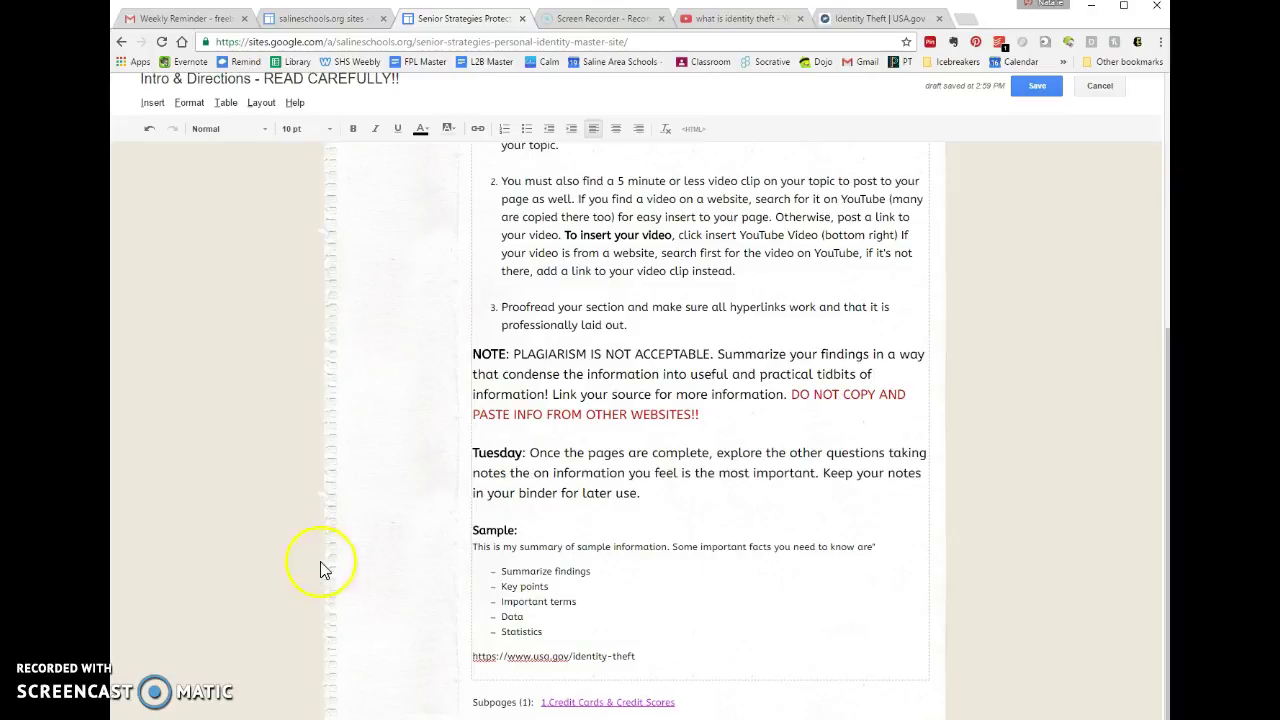
drag(565, 546, 563, 546)
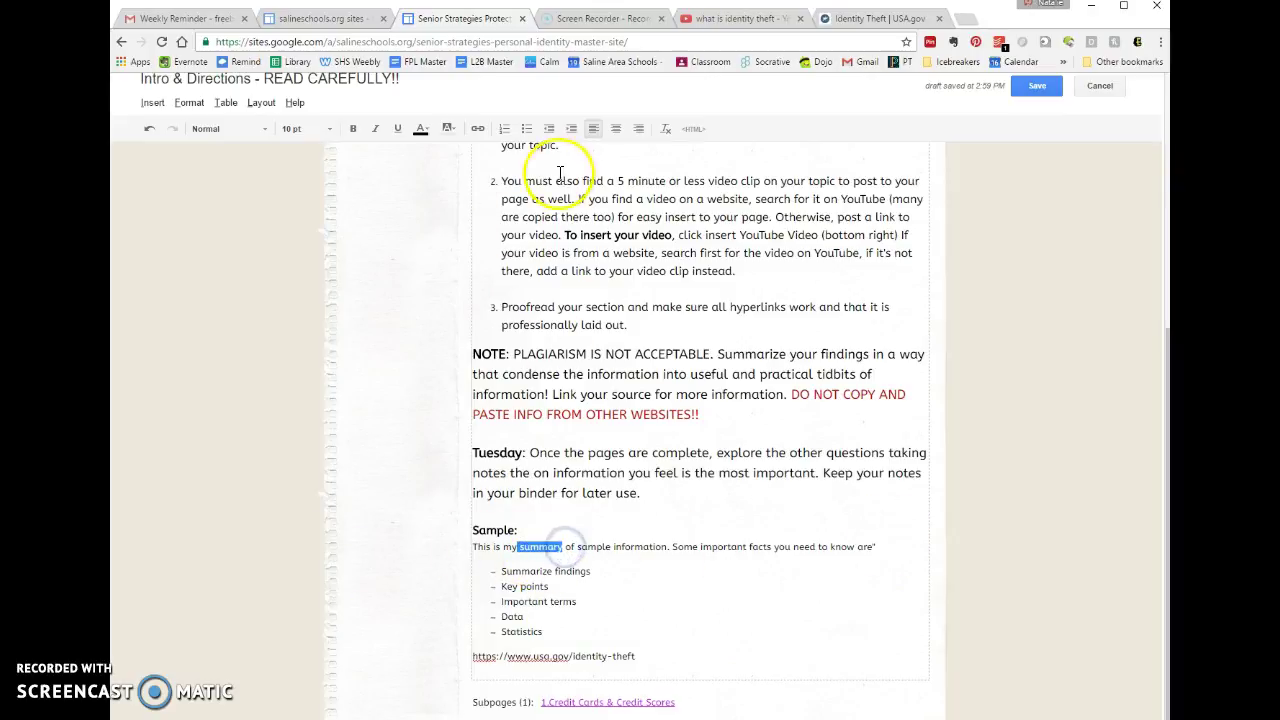
click(480, 130)
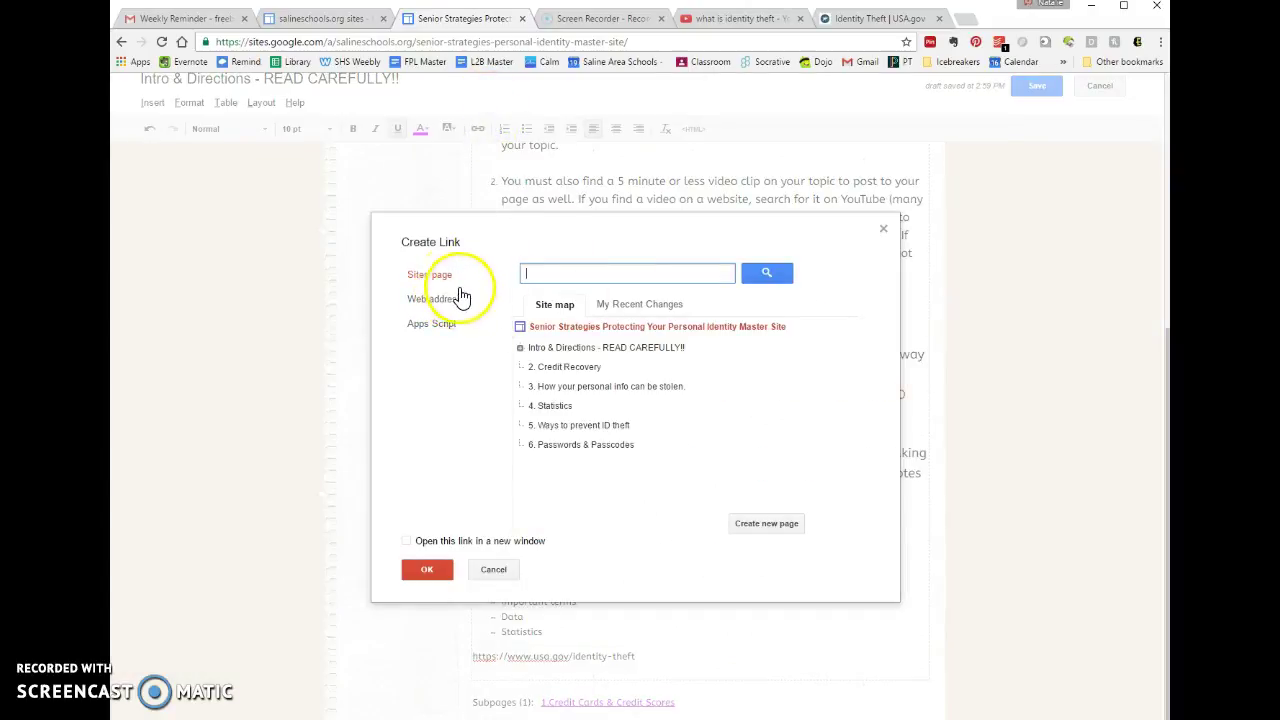
click(451, 300)
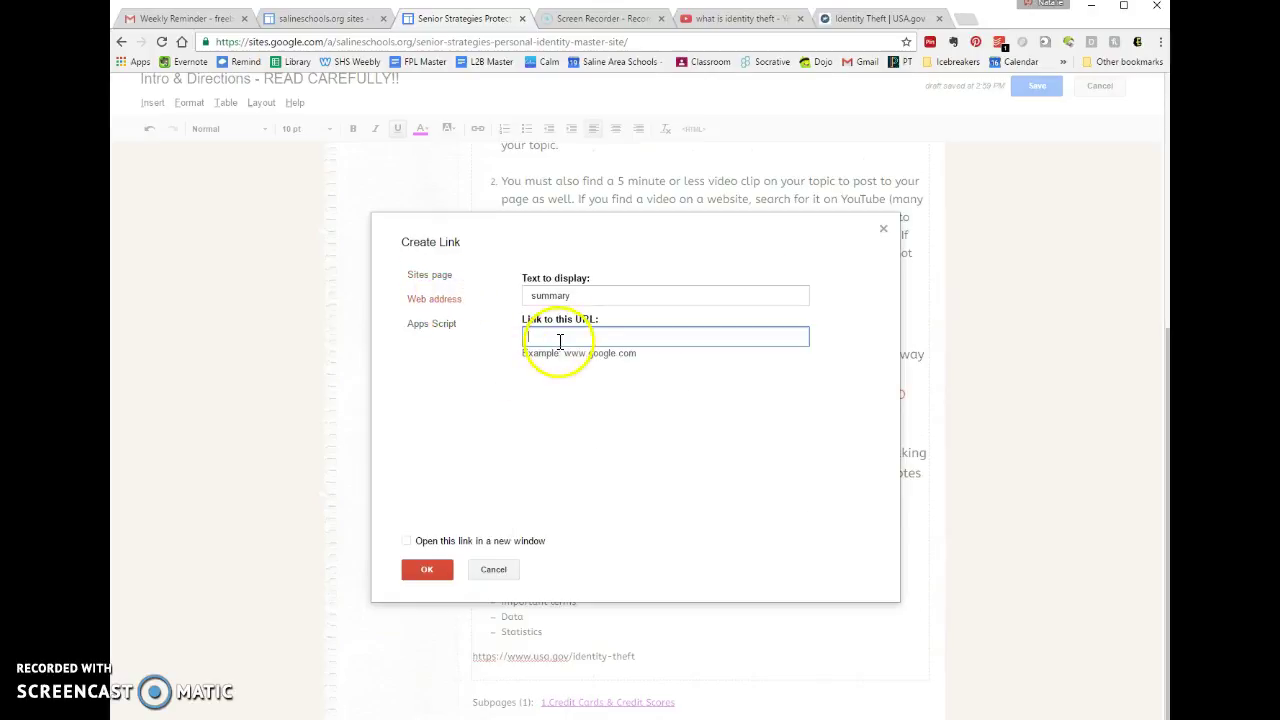
right_click(560, 341)
click(617, 424)
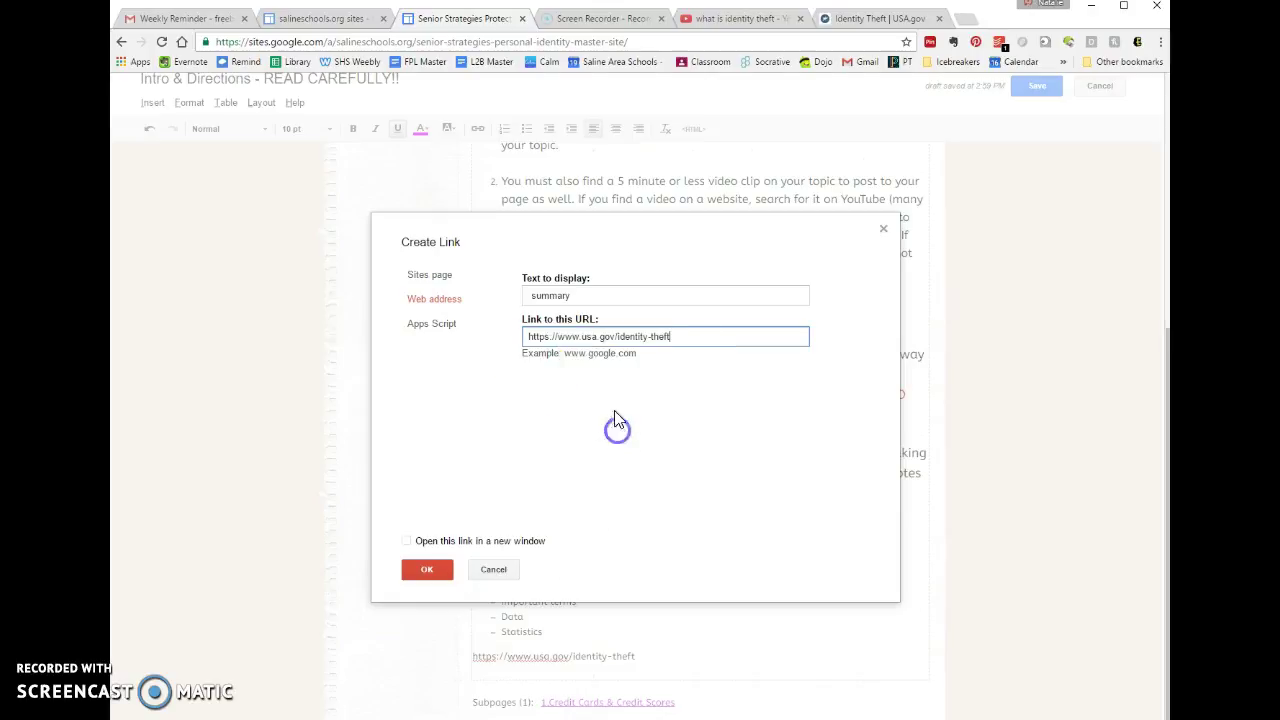
click(408, 541)
click(430, 570)
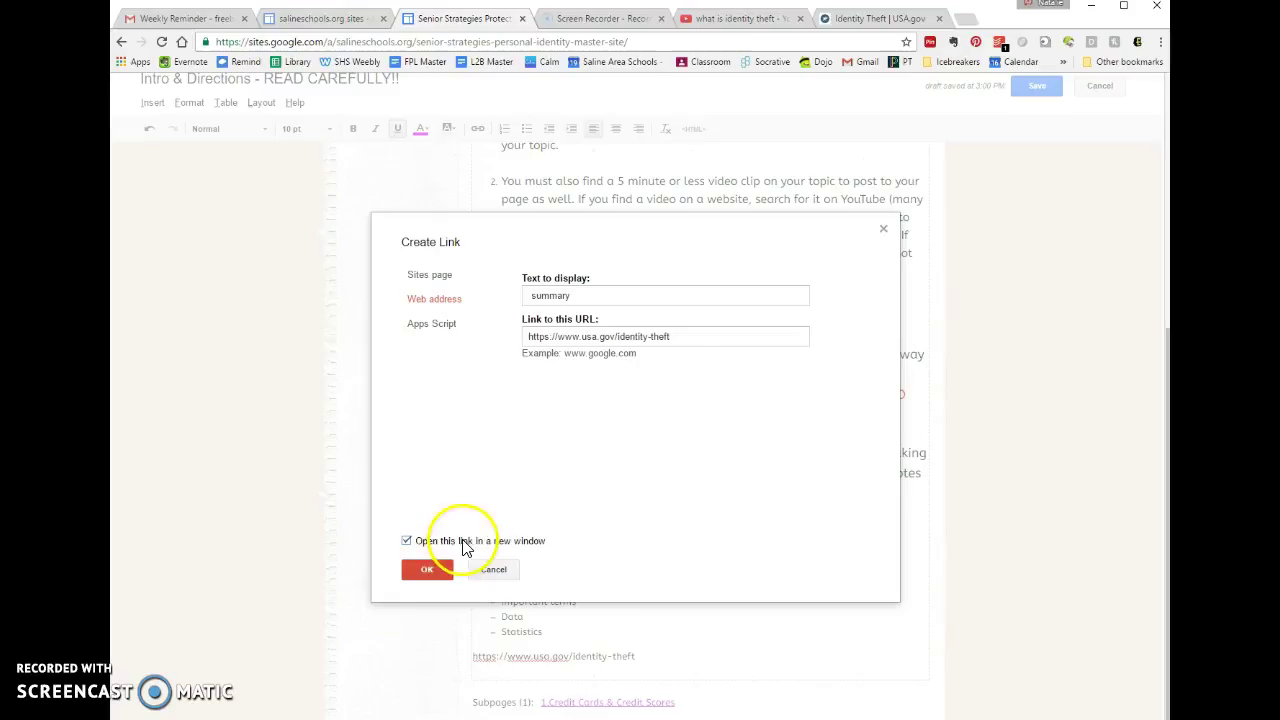
click(432, 573)
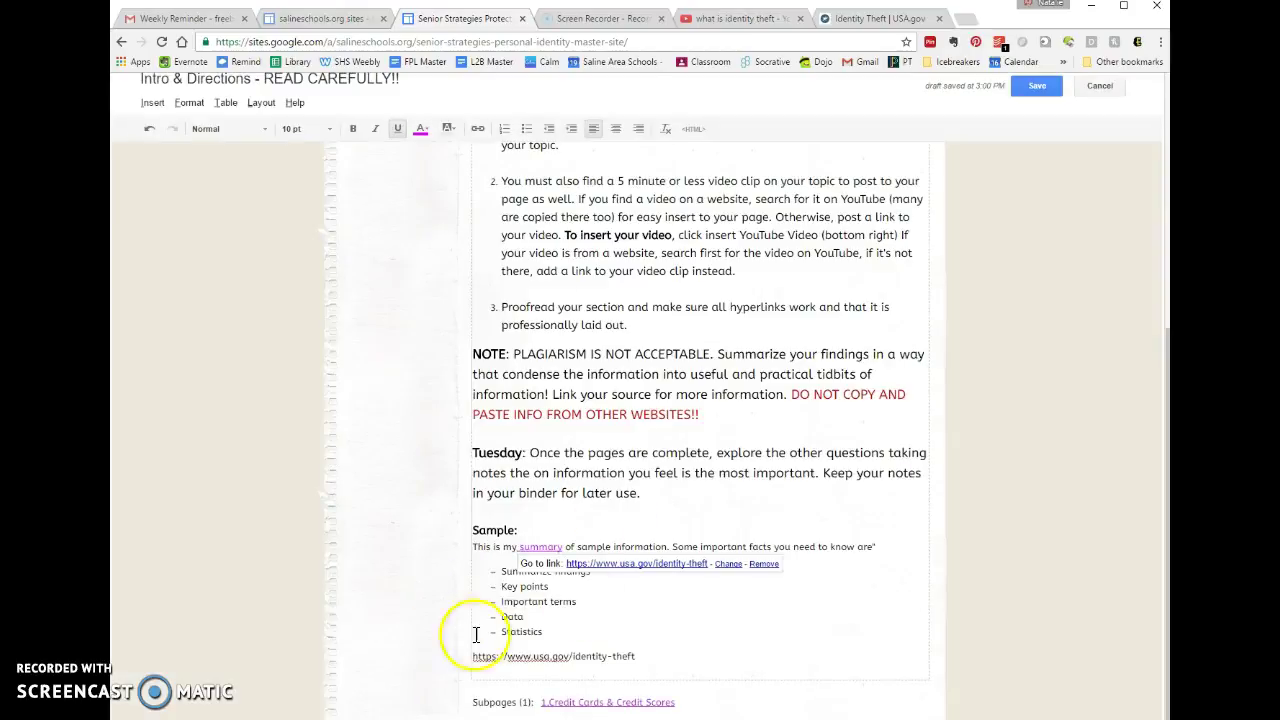
- Delete the plain USA.gov web address below the bulleted list, keeping an empty line there
click(671, 611)
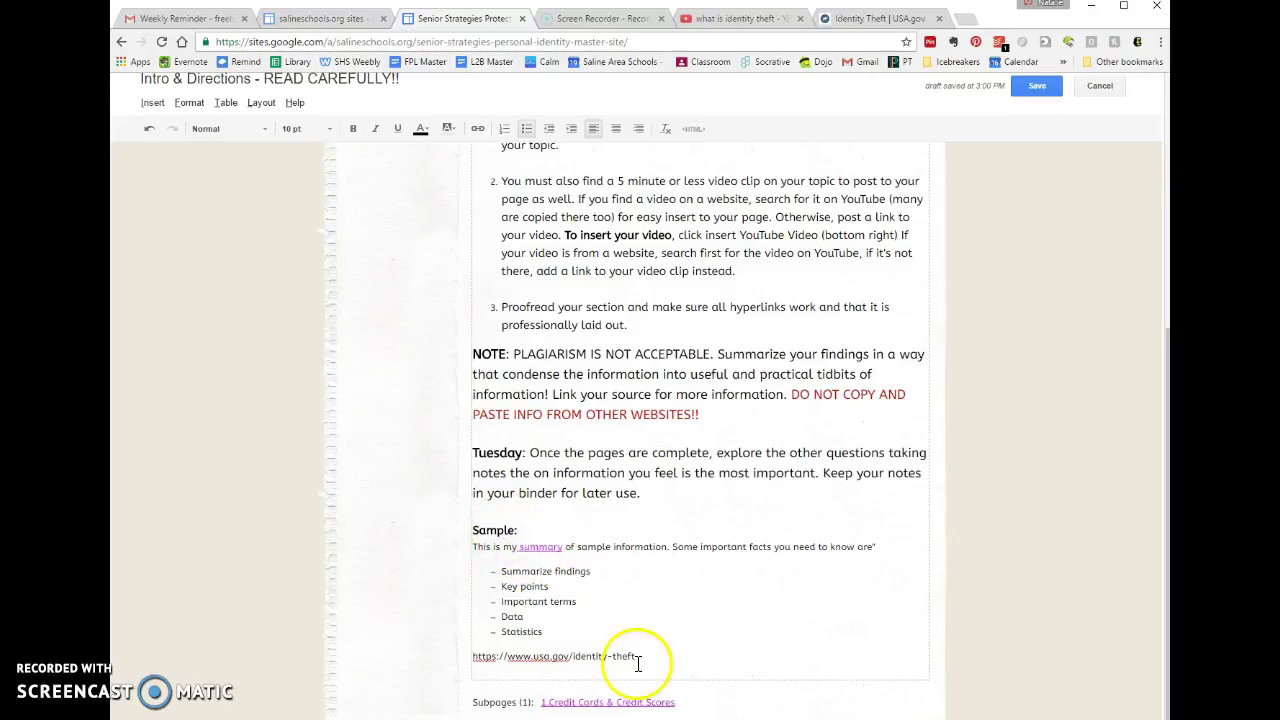
drag(635, 657, 480, 654)
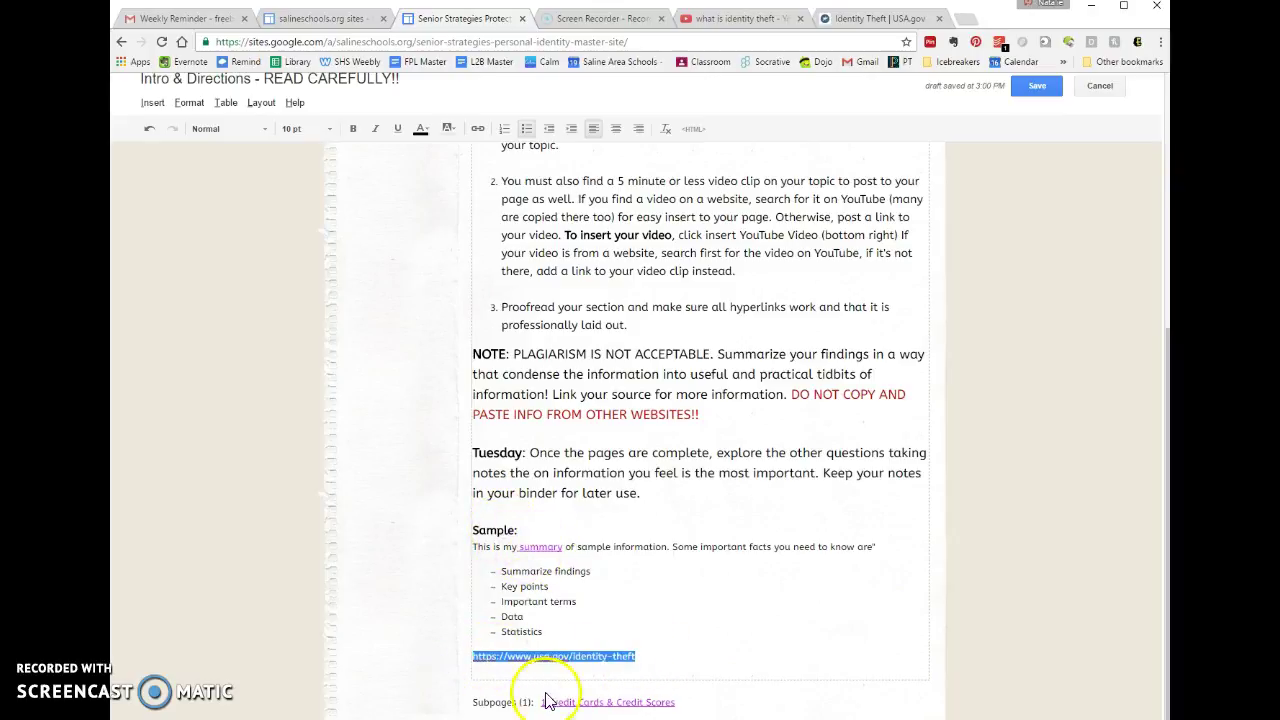
key(BackSpace)
key(BackSpace)
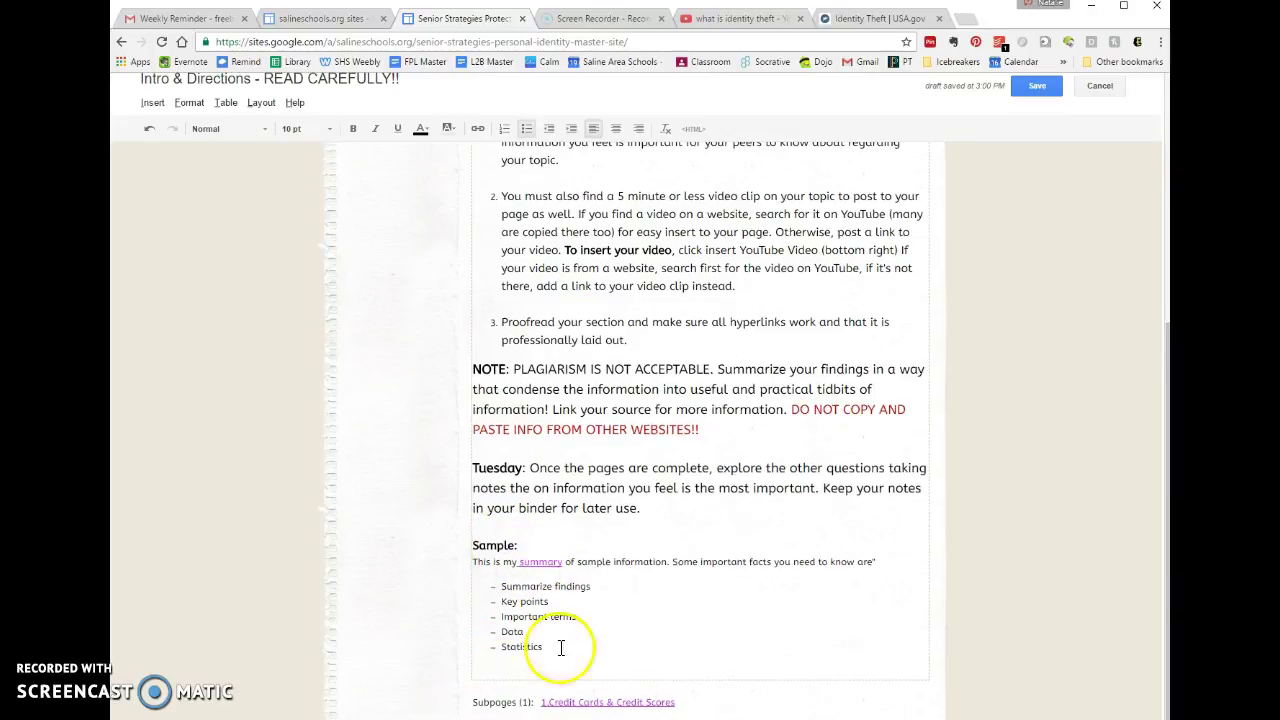
key(ctrl+z)
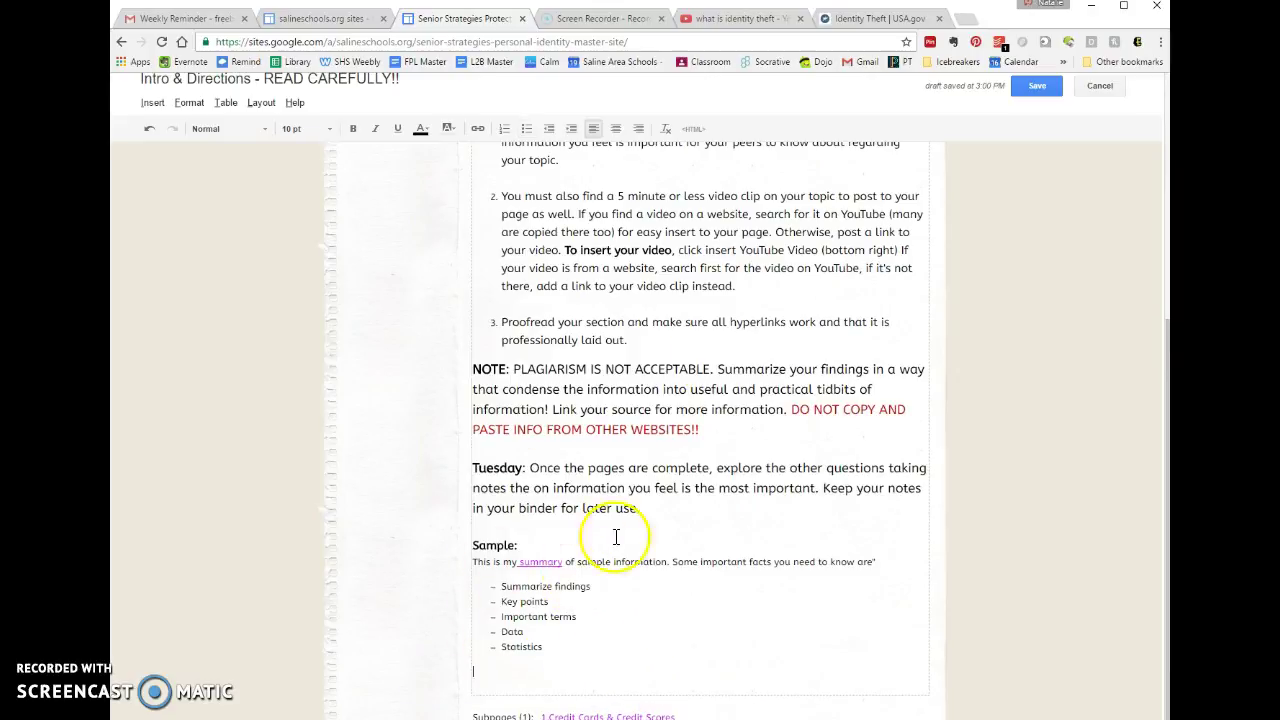
- Look through the YouTube results for "what is identity theft" and open ASafeHarbourCare's video "What Is Identity Theft?"
click(755, 18)
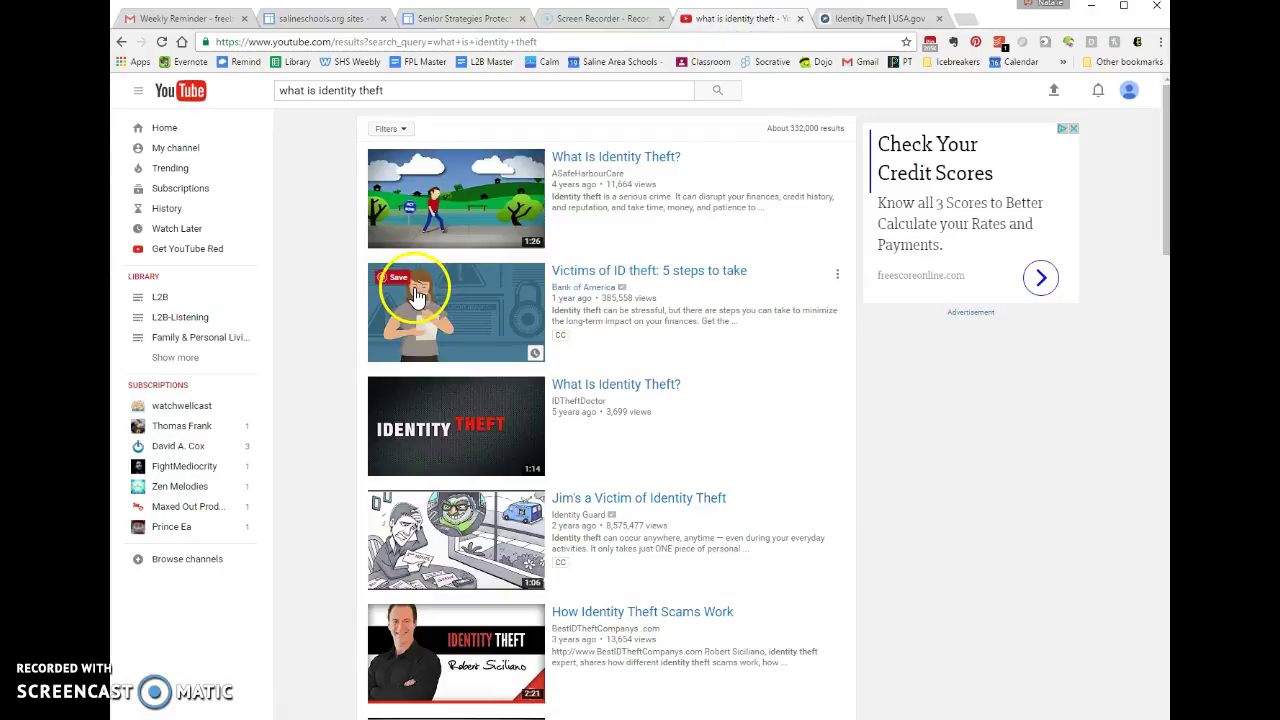
scroll(636, 272, down, 2)
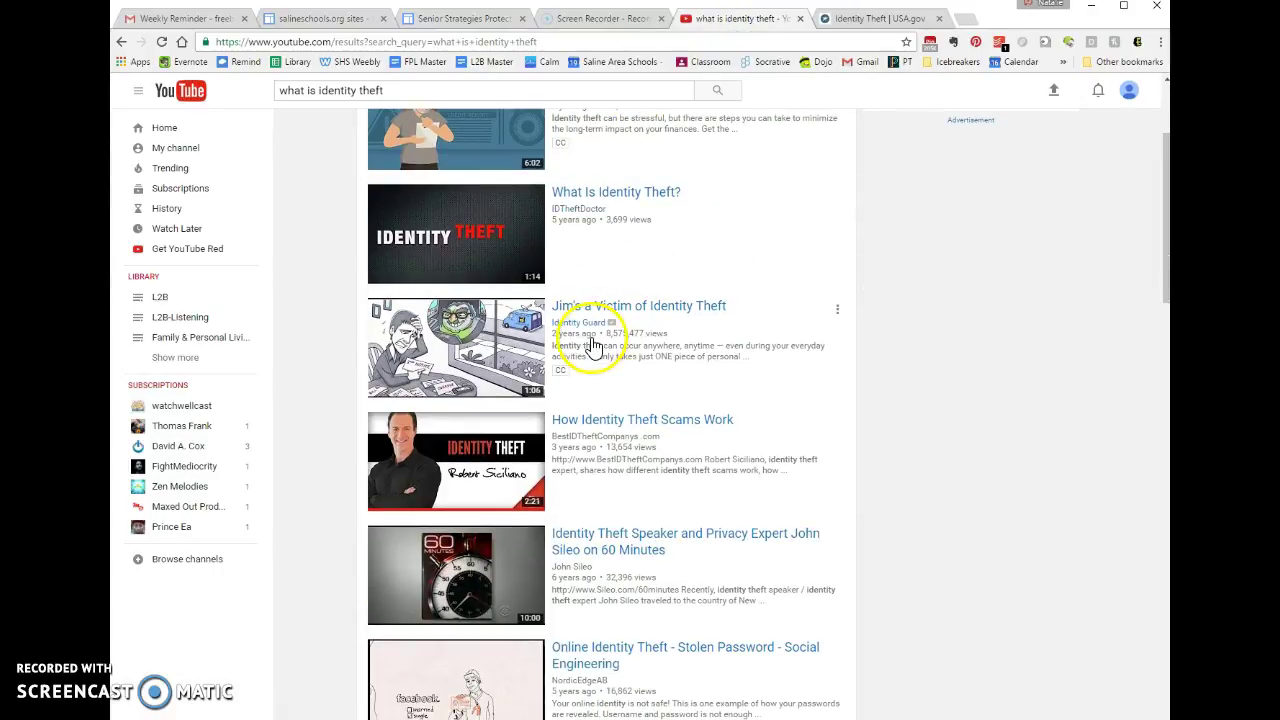
scroll(594, 345, down, 1)
scroll(594, 345, down, 3)
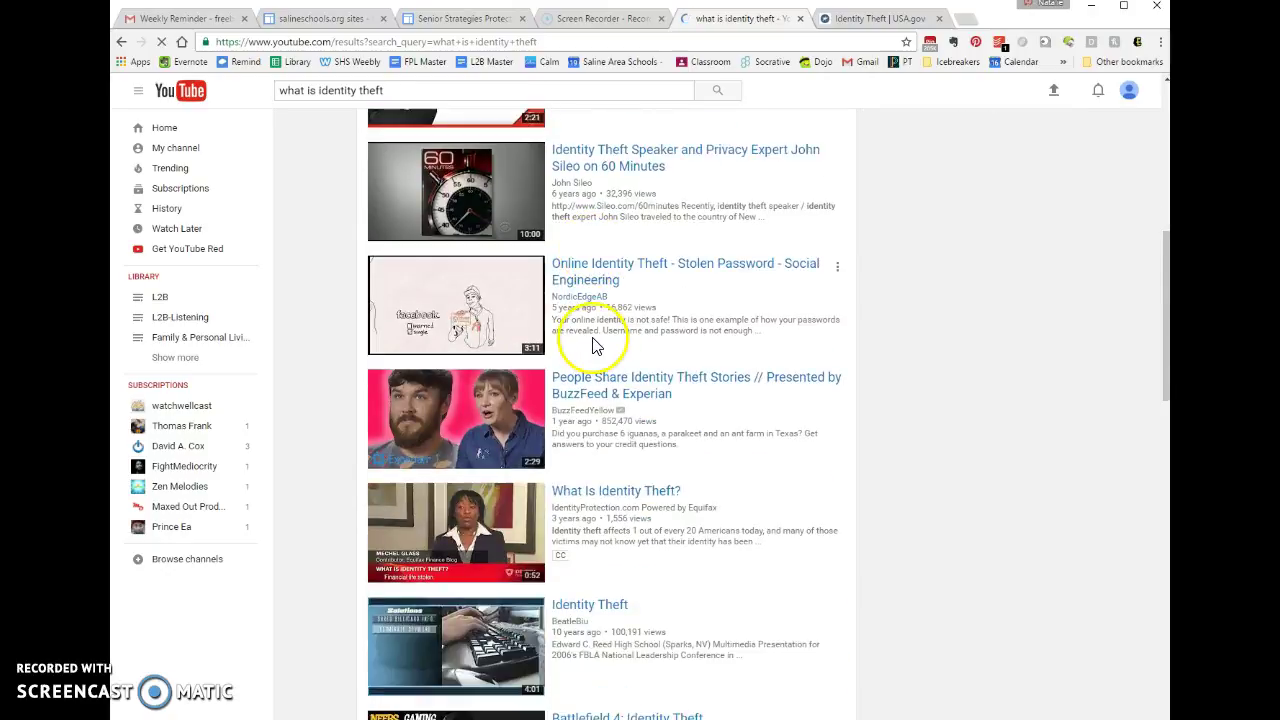
scroll(594, 345, up, 6)
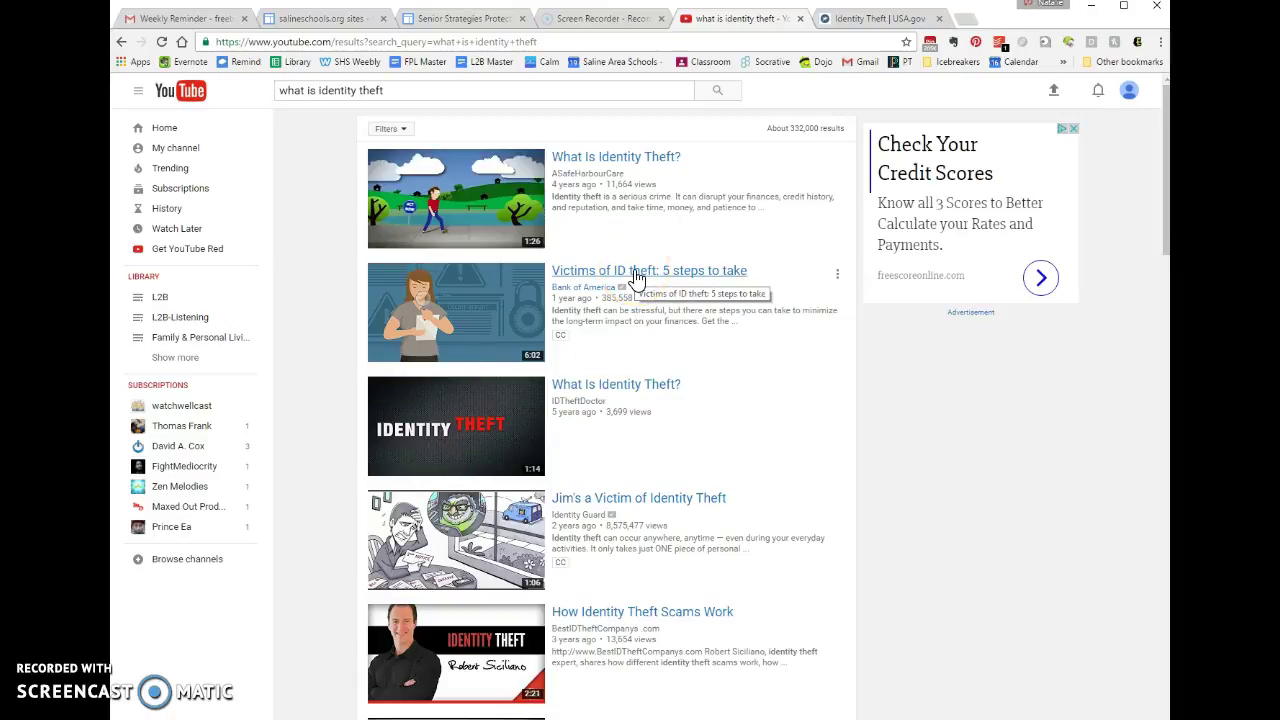
click(612, 162)
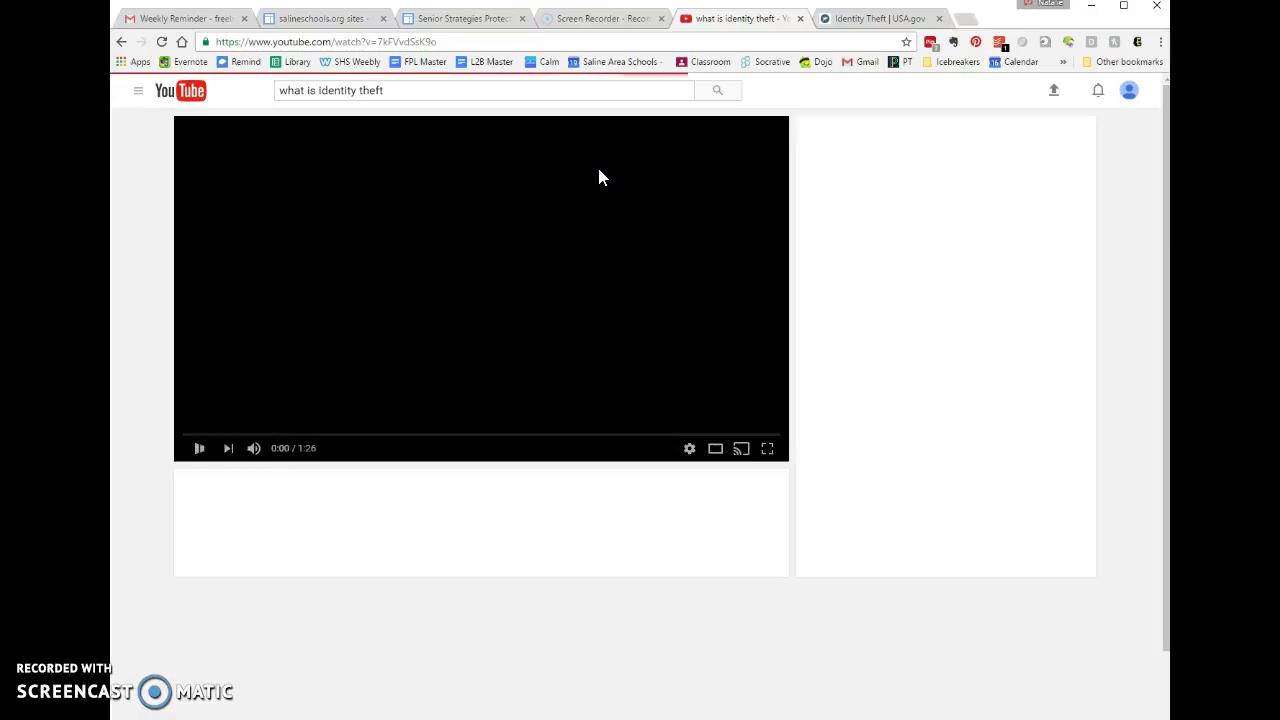
- Pause the video and copy its share link
click(271, 563)
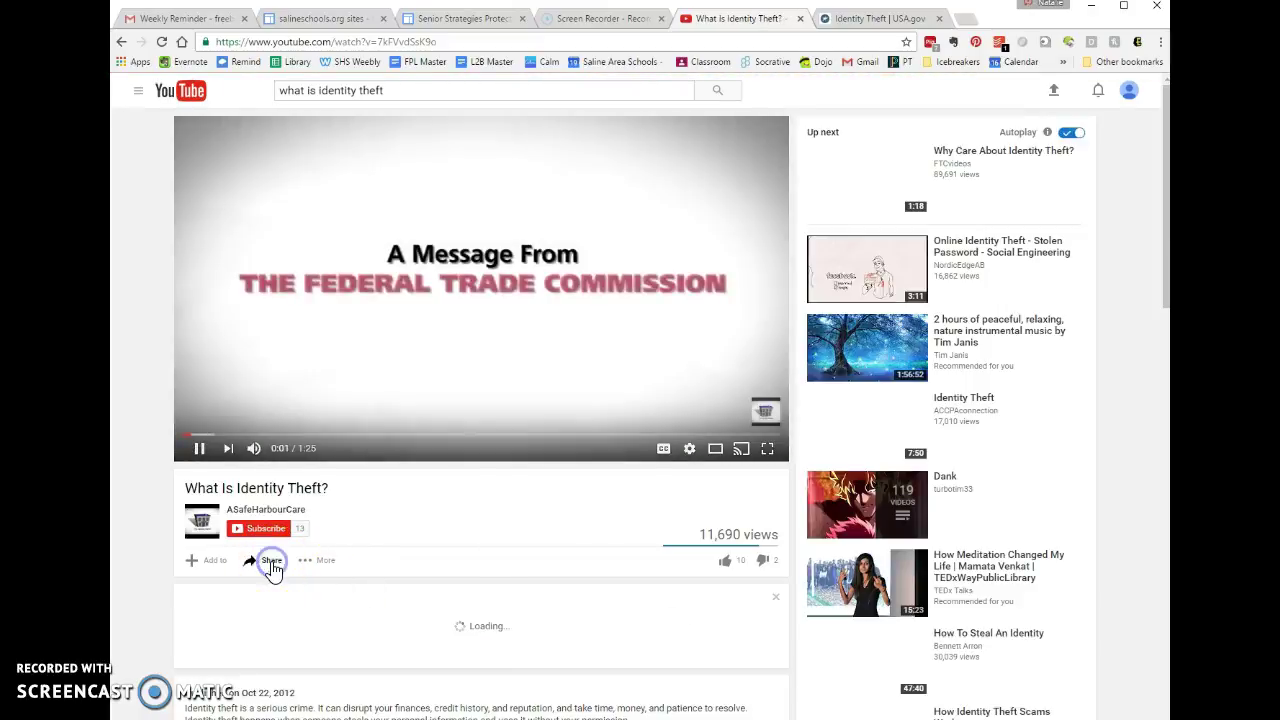
click(201, 449)
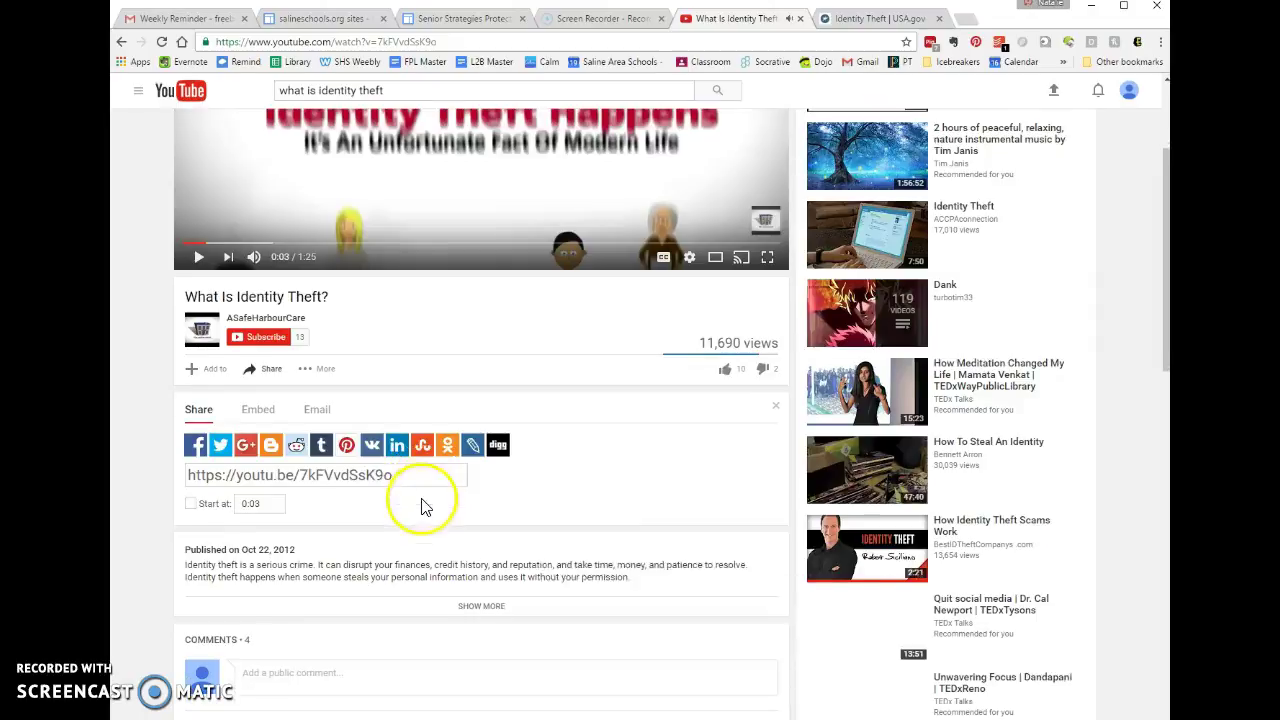
scroll(420, 506, down, 2)
click(298, 477)
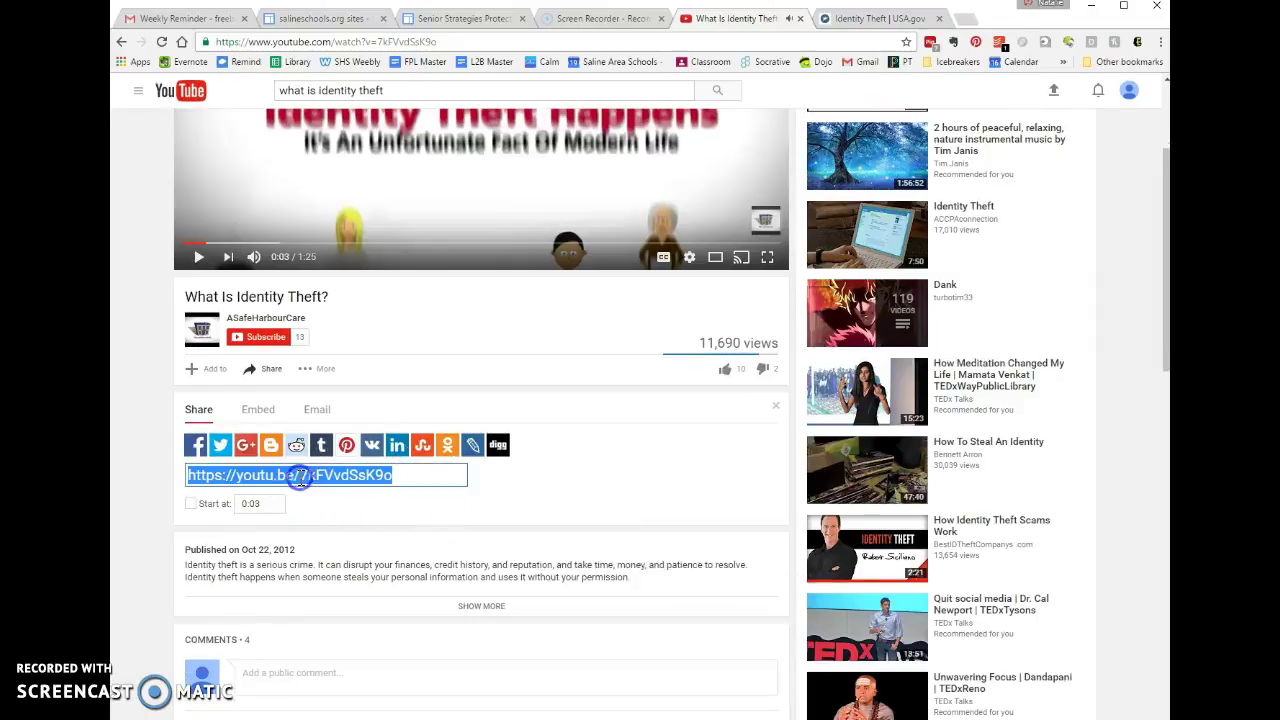
right_click(298, 477)
click(366, 256)
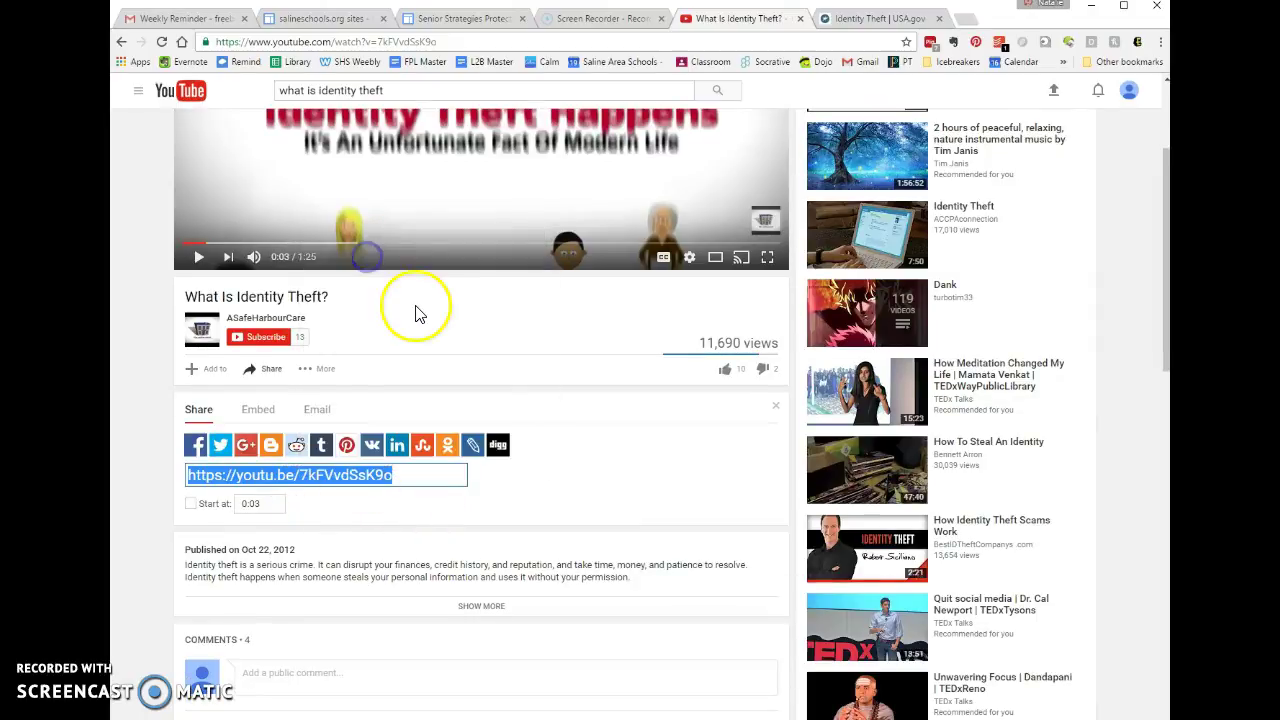
click(470, 18)
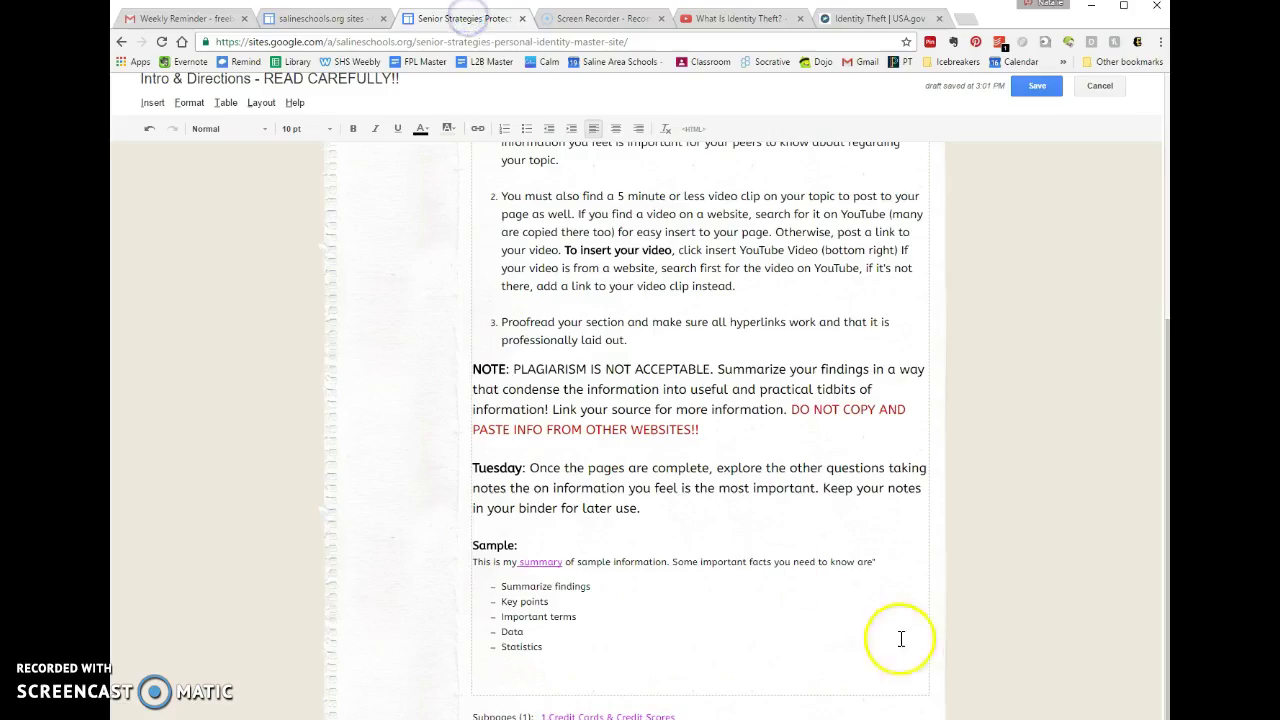
click(155, 104)
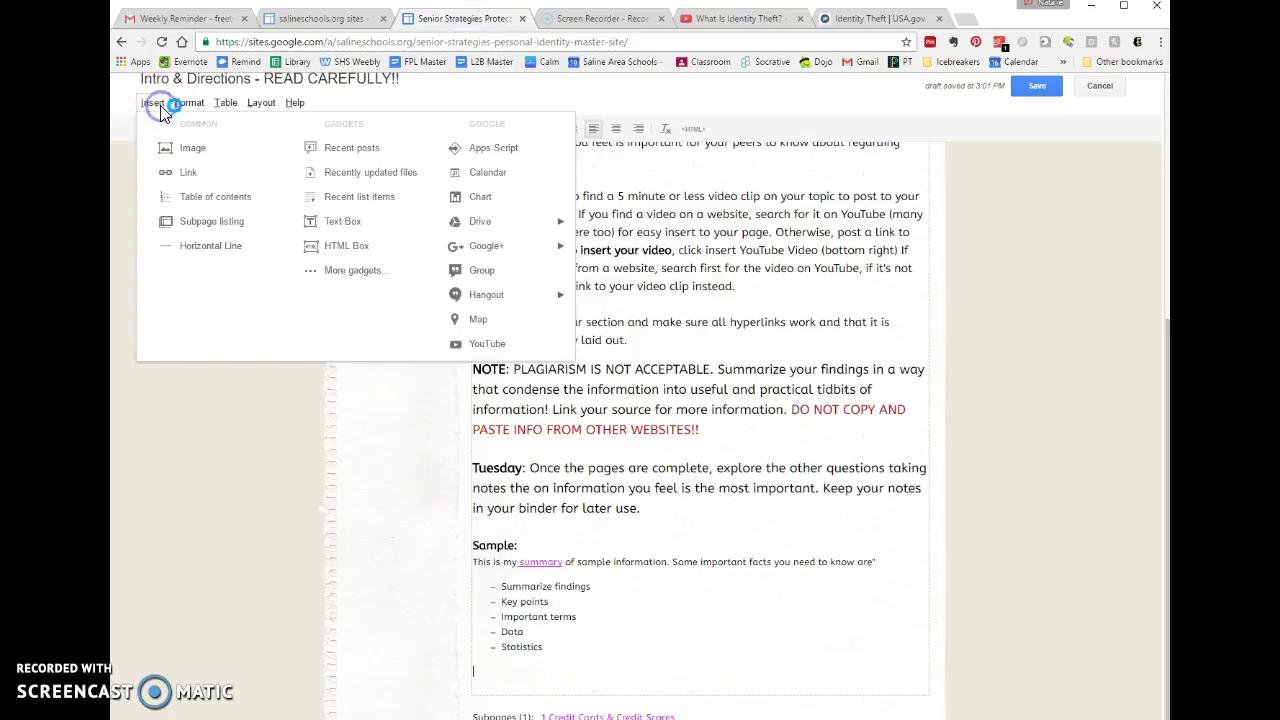
click(497, 344)
right_click(504, 351)
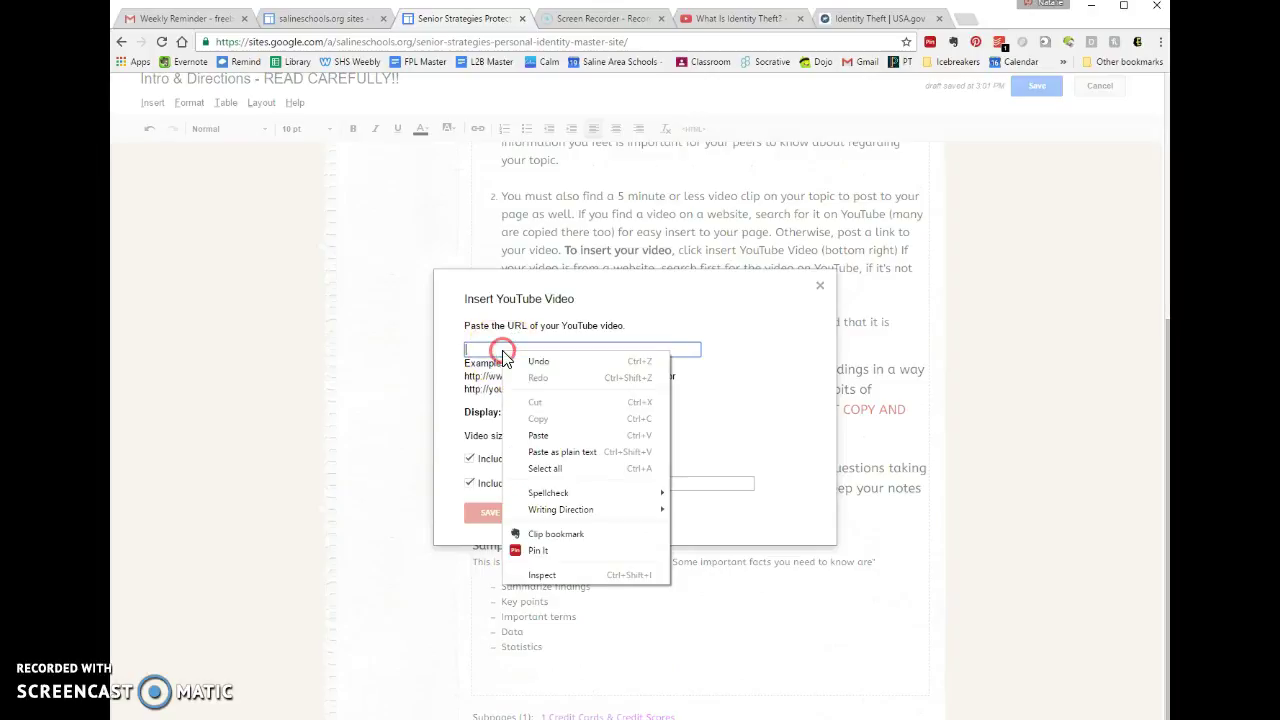
click(553, 434)
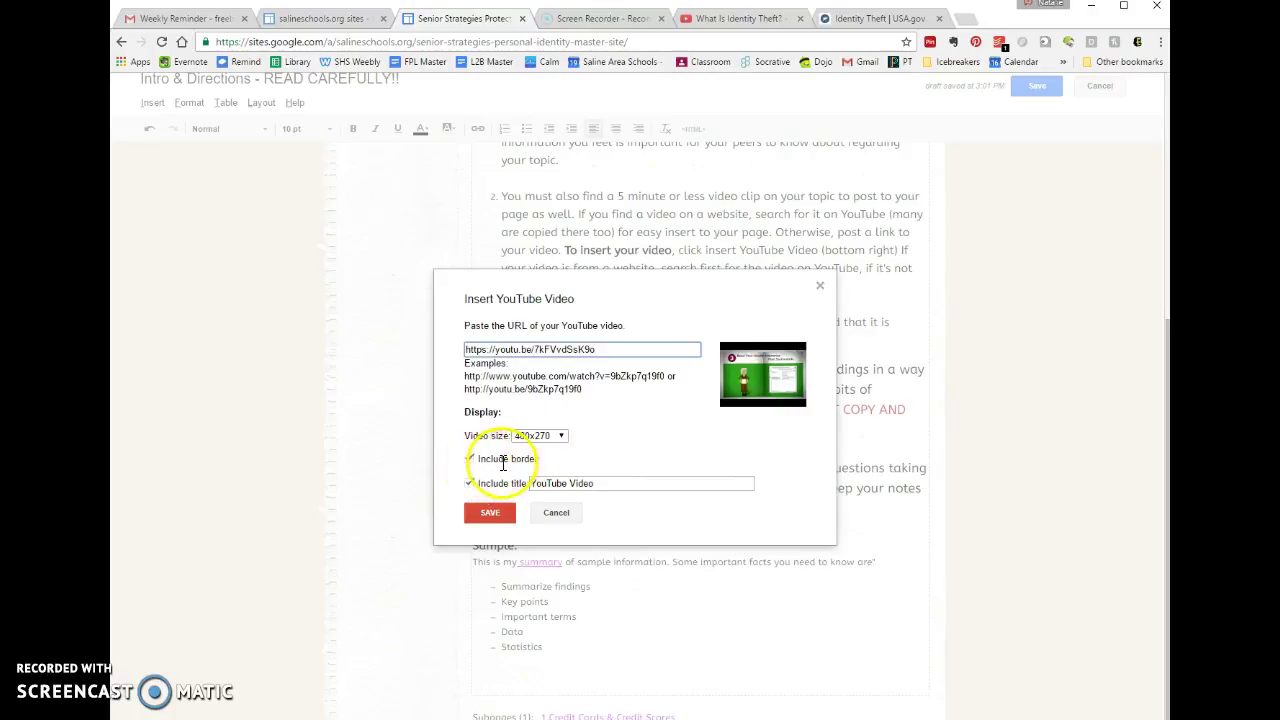
- Set the video size to 640x360, title it "Identity Theft", and insert it with the border and title included
click(550, 437)
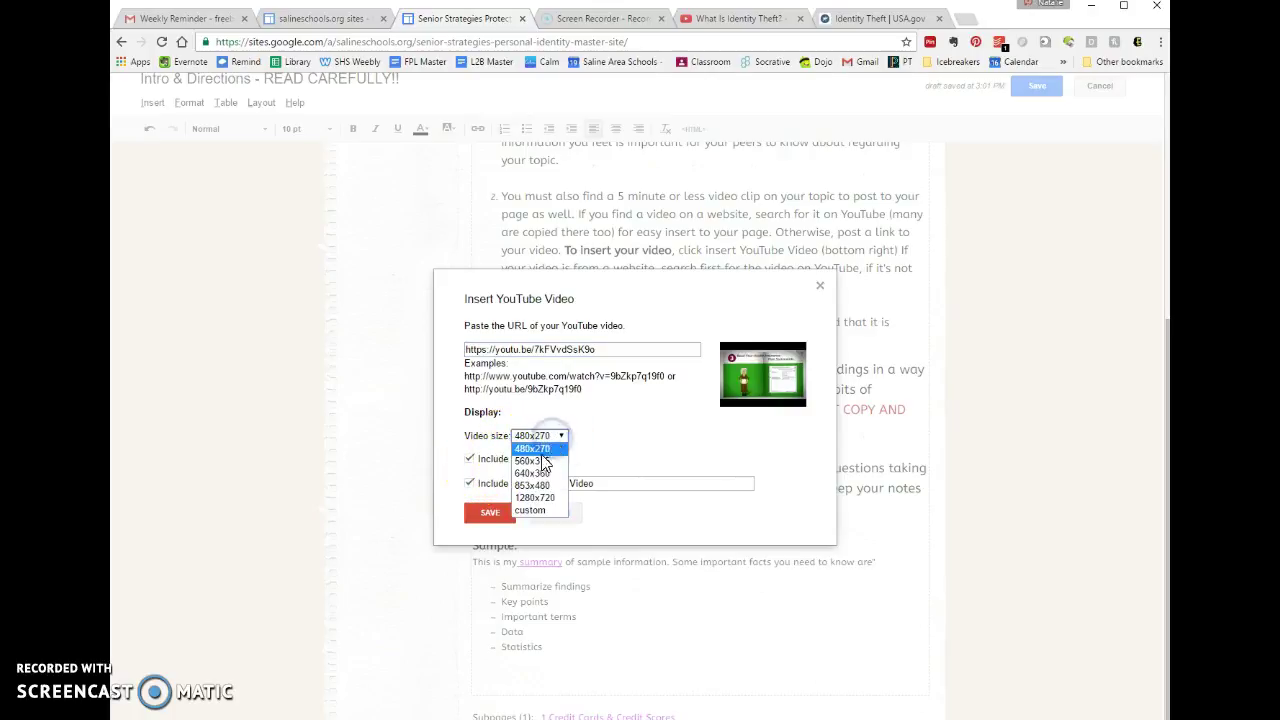
click(531, 472)
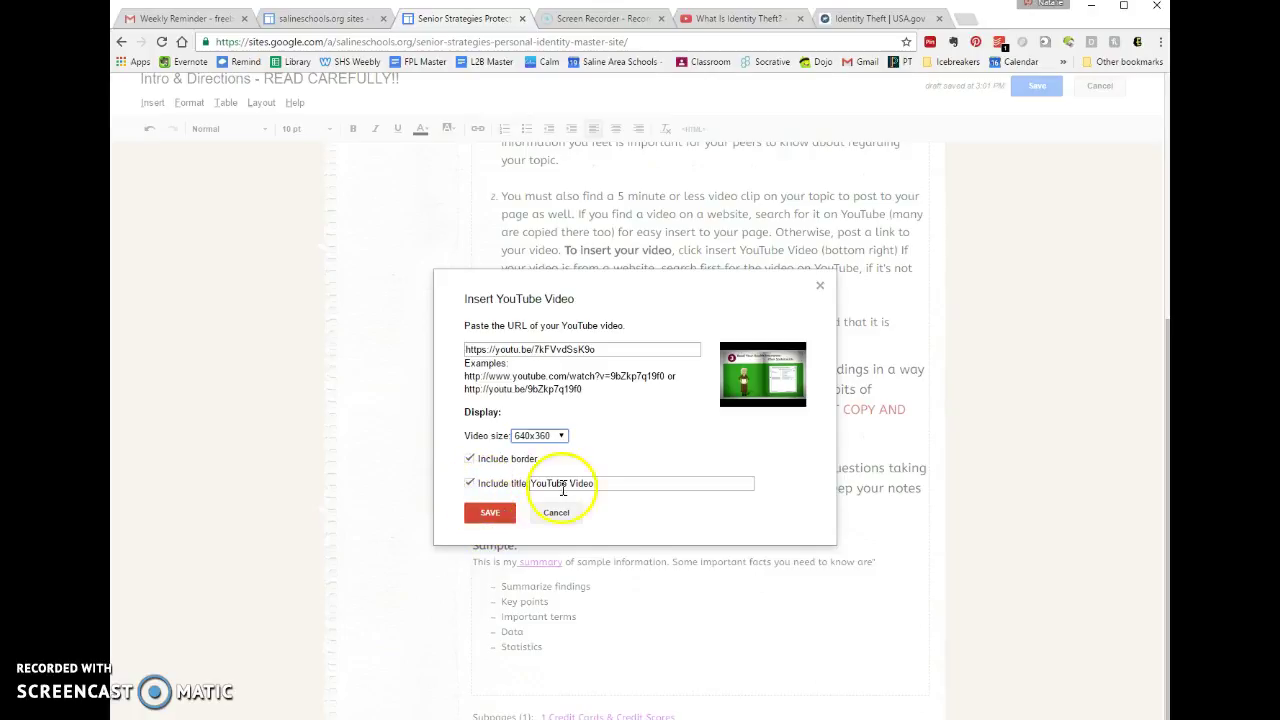
drag(623, 486, 407, 473)
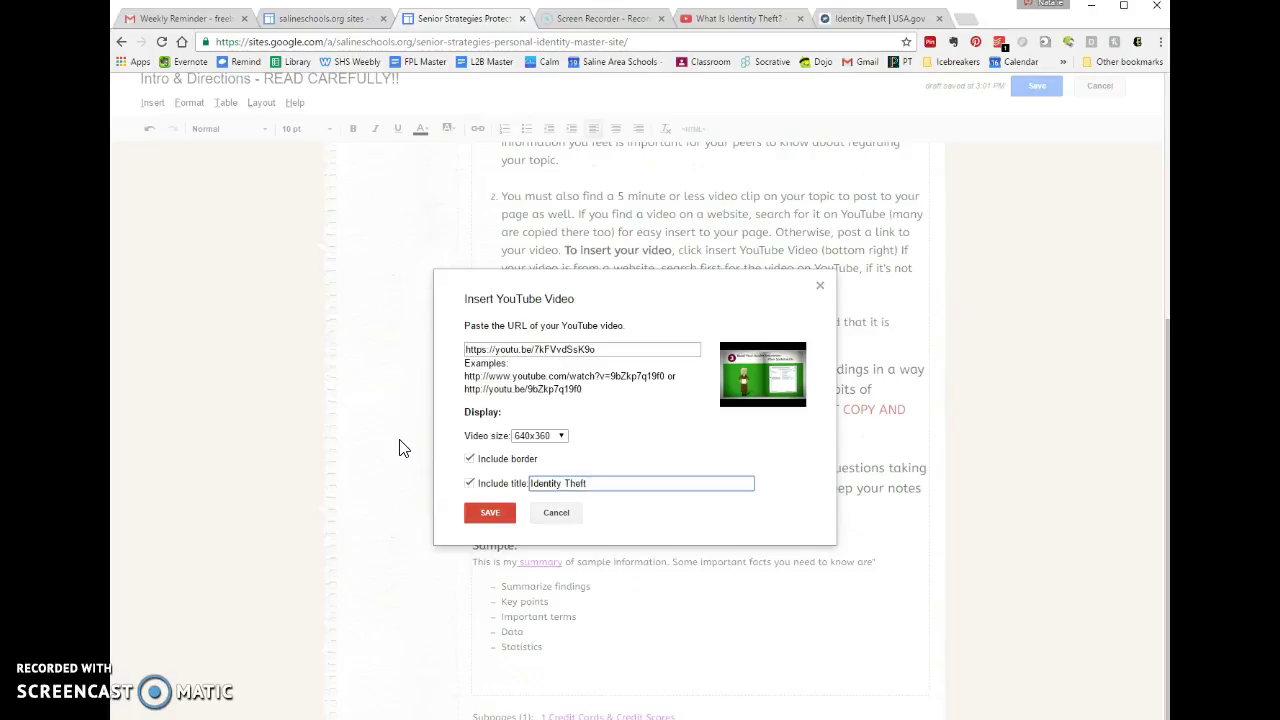
click(495, 514)
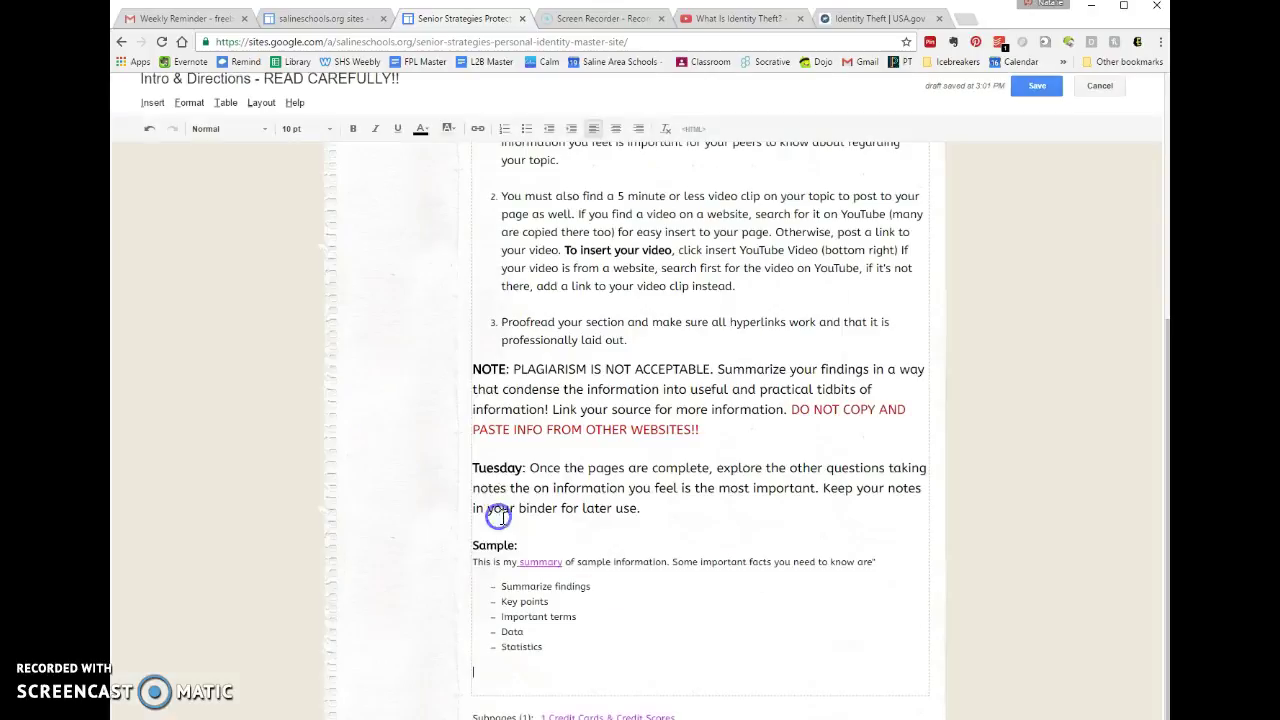
- Center-align the inserted YouTube video and save the Intro & Directions page
click(620, 556)
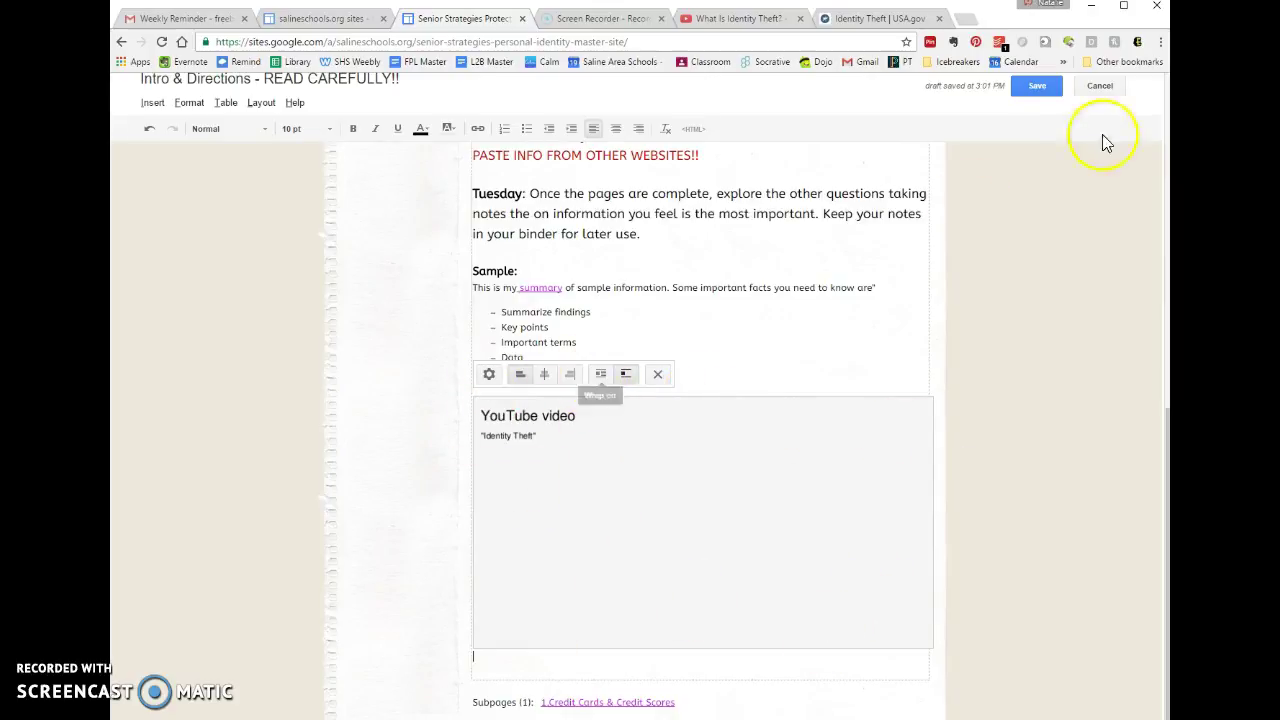
click(544, 373)
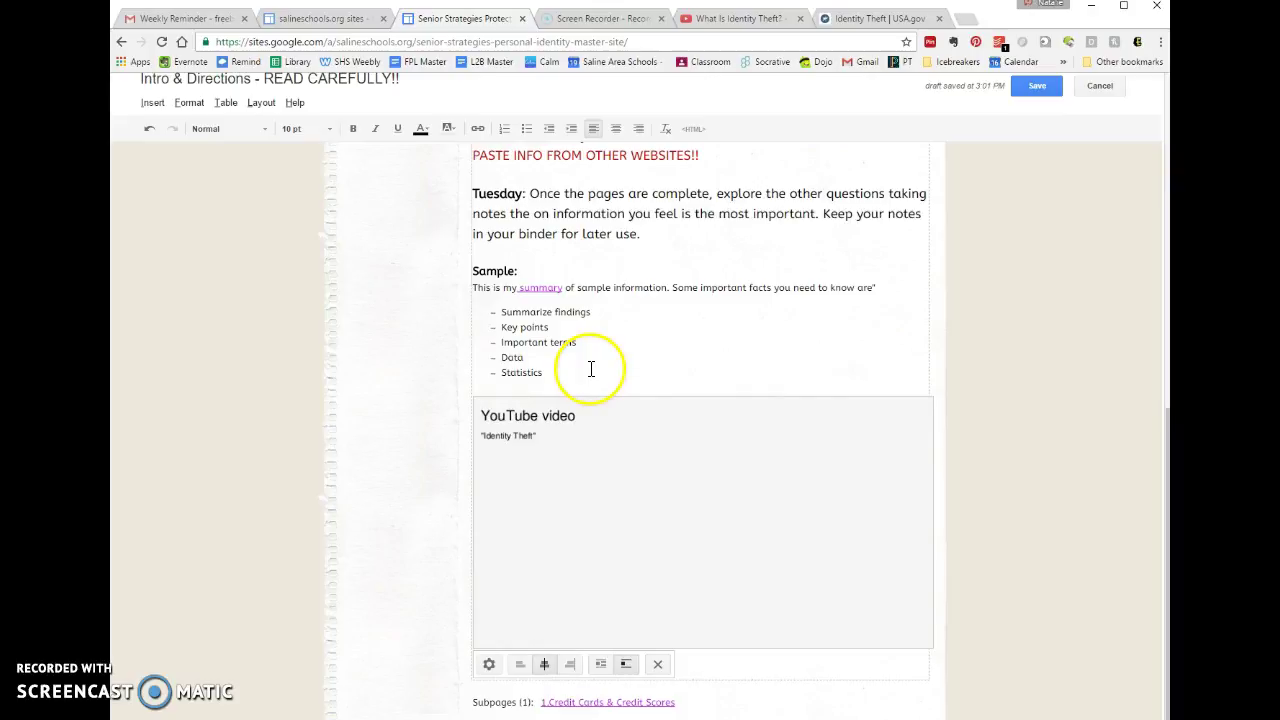
scroll(685, 416, up, 6)
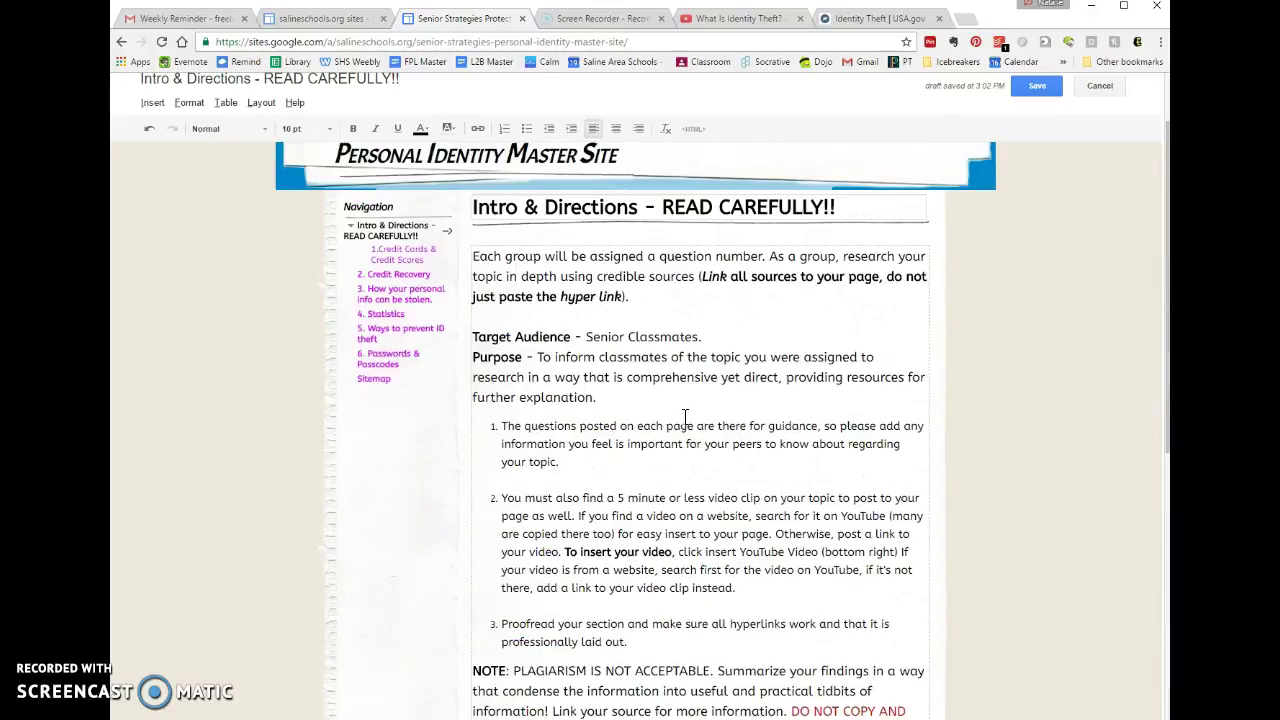
scroll(685, 416, down, 6)
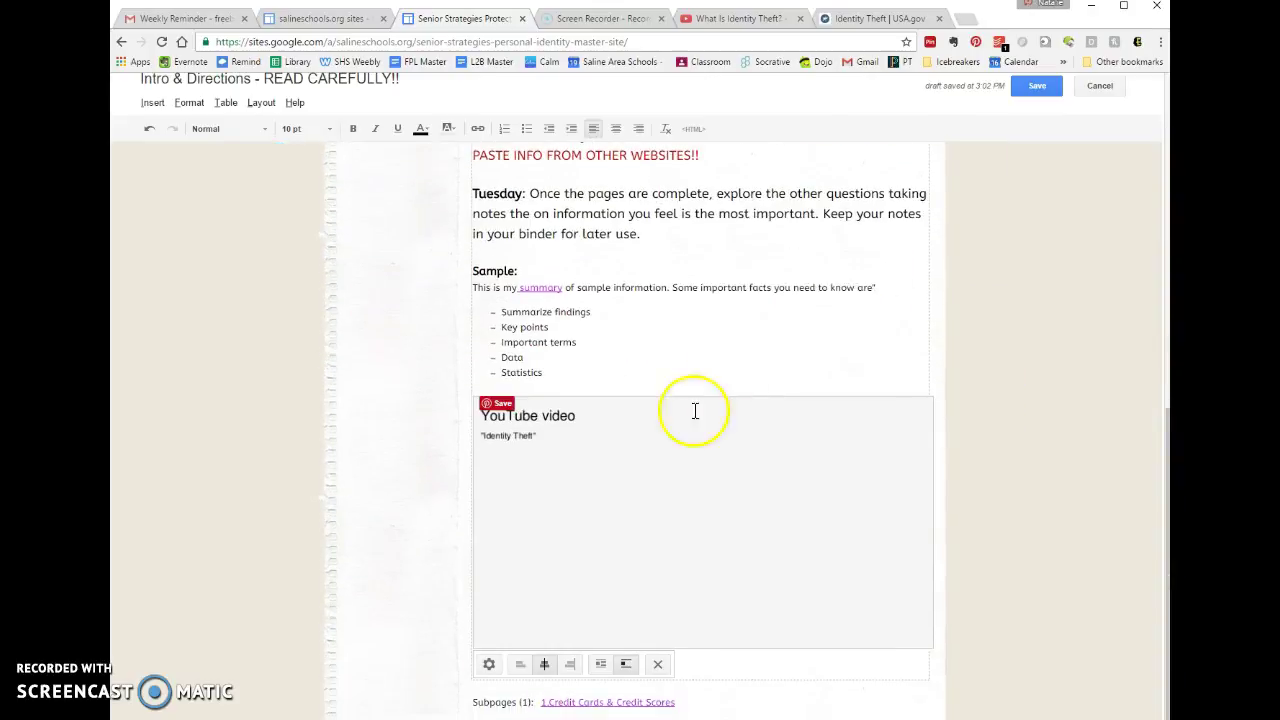
click(1035, 92)
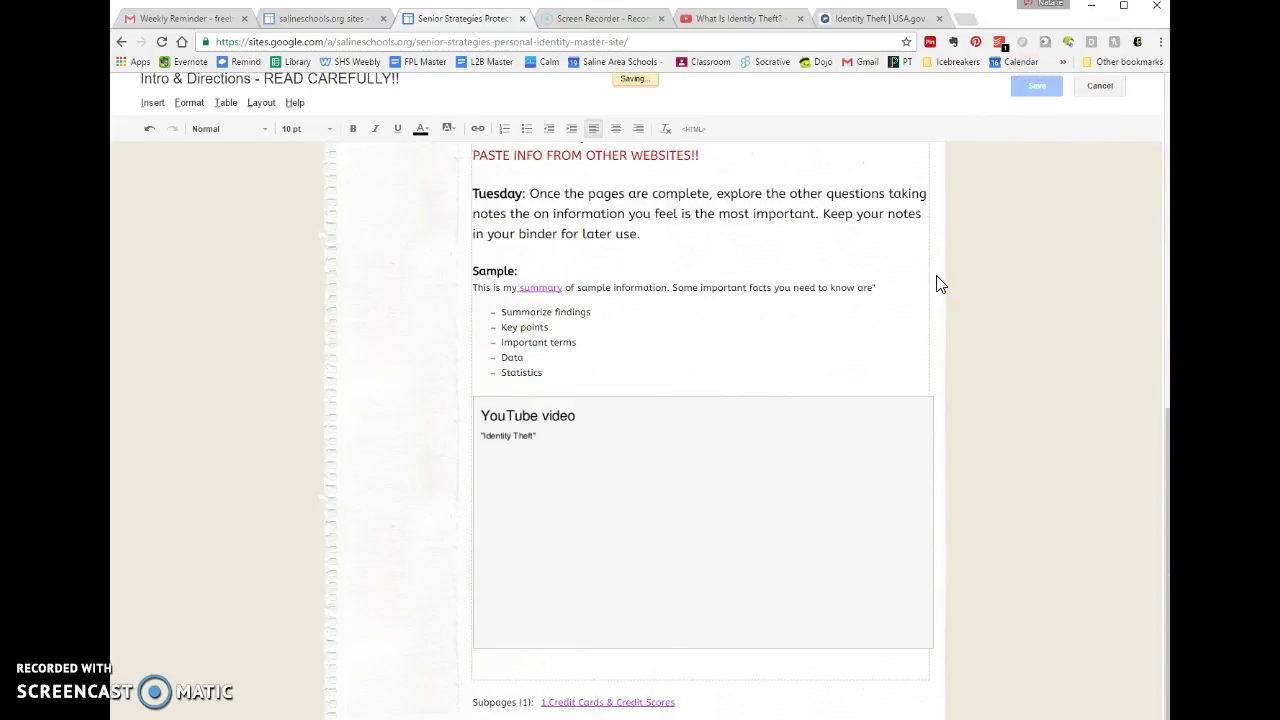
click(878, 497)
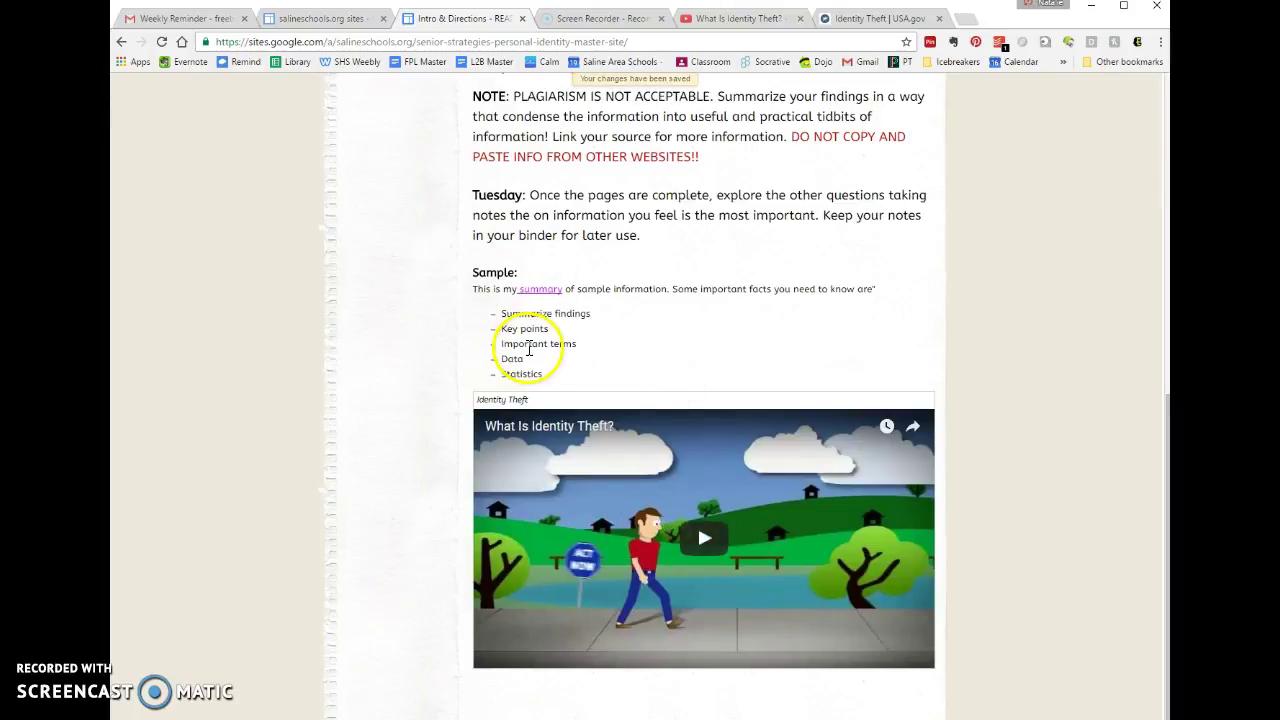
- Review the numbered directions on the saved page, starting with the note about each page's guiding questions
scroll(651, 251, up, 4)
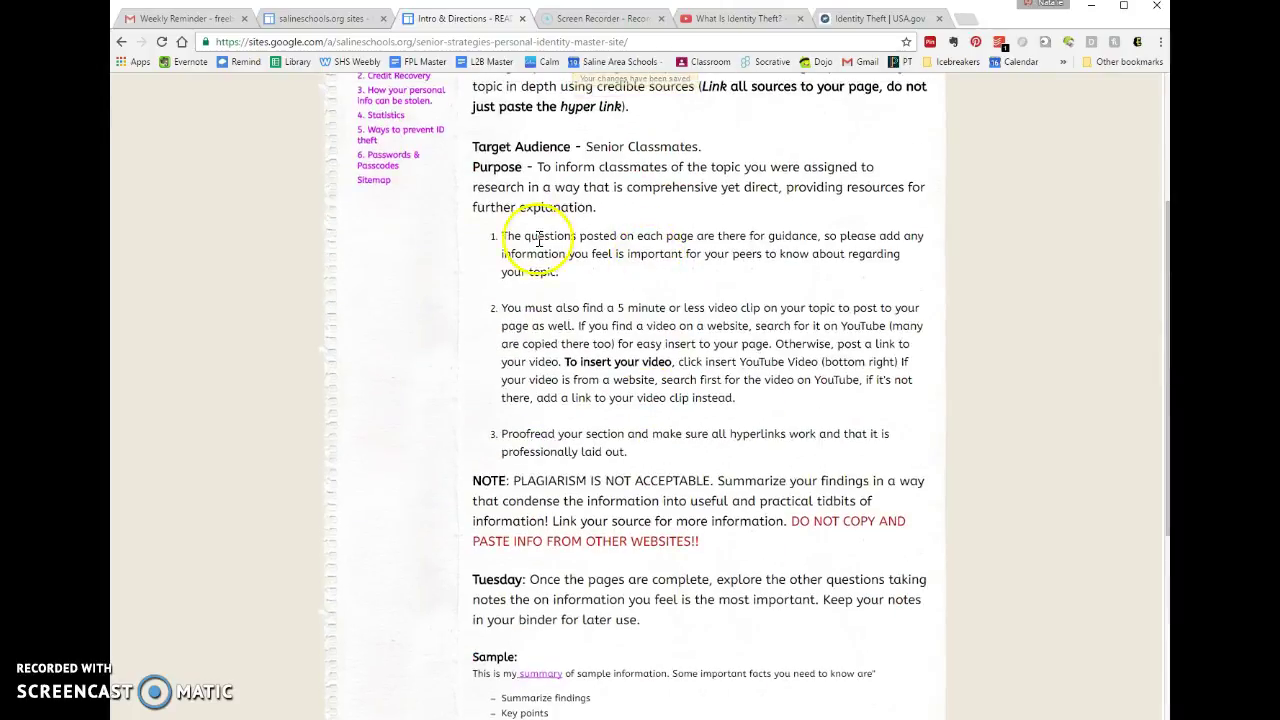
drag(503, 233, 917, 269)
click(582, 286)
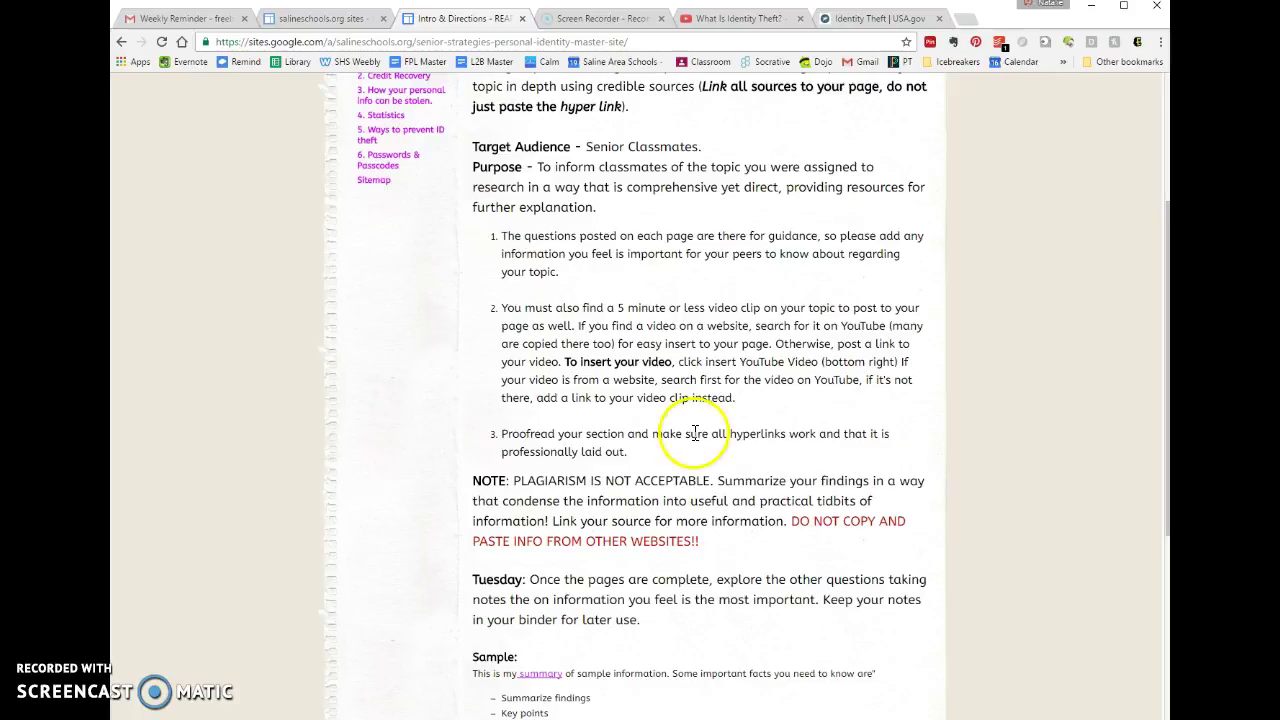
scroll(545, 460, up, 3)
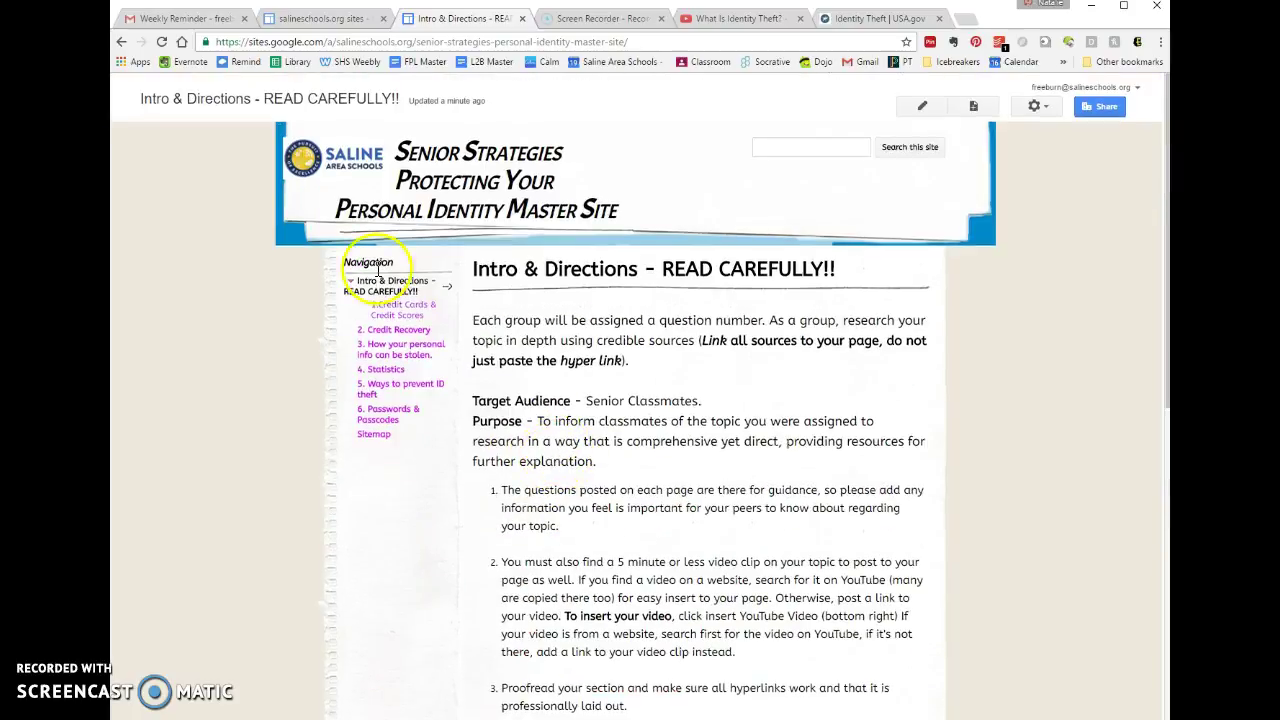
- View the "1.Credit Cards & Credit Scores" and "2. Credit Recovery" pages, and return to the Intro & Directions page to look over its instructions
click(397, 314)
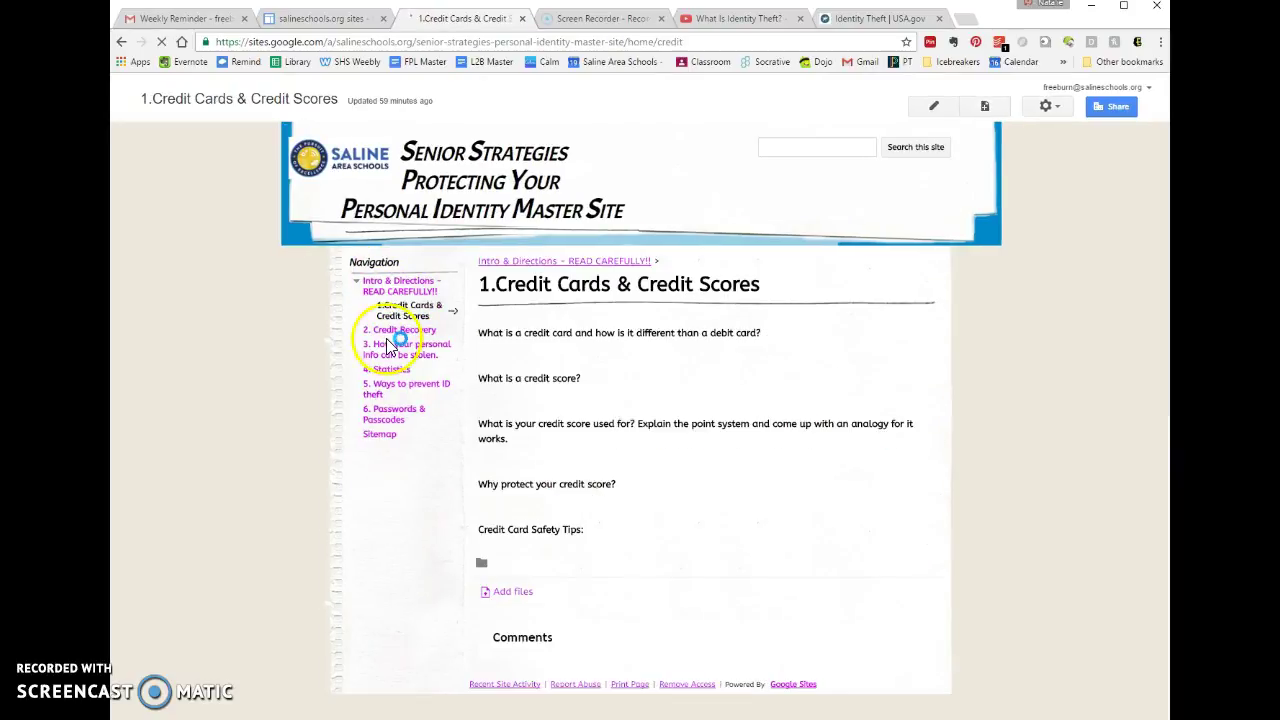
click(392, 331)
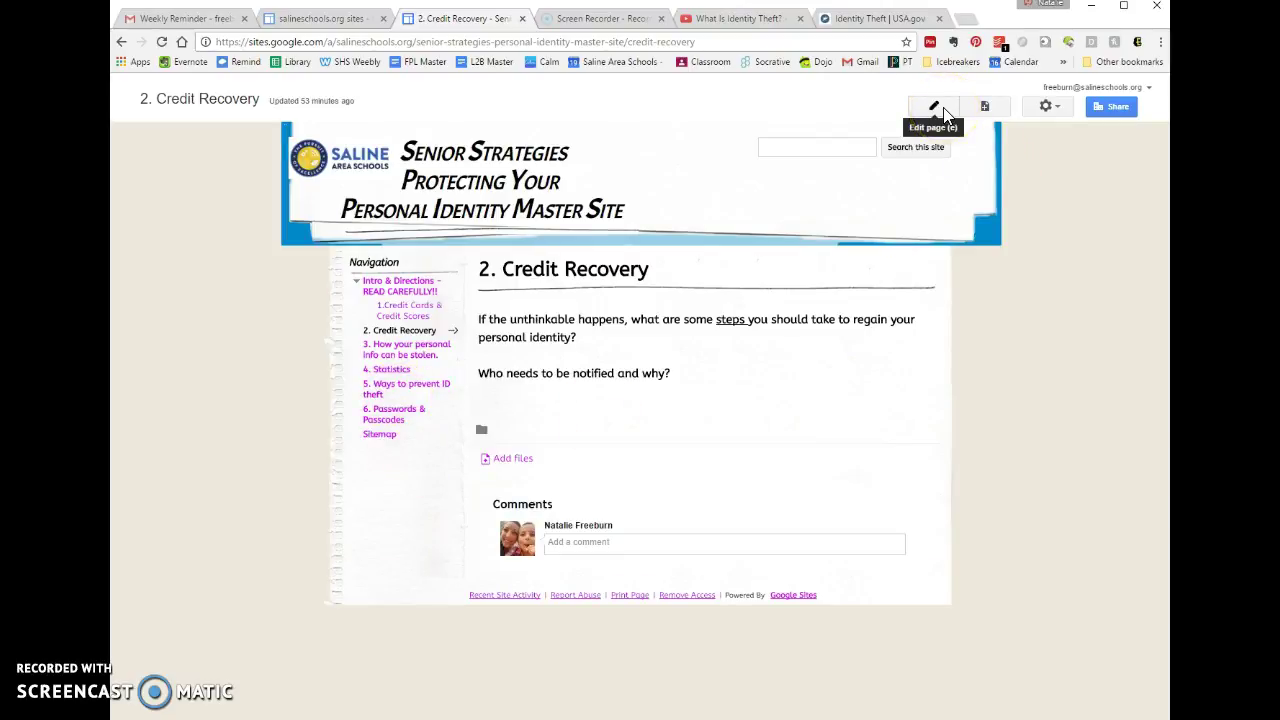
click(416, 285)
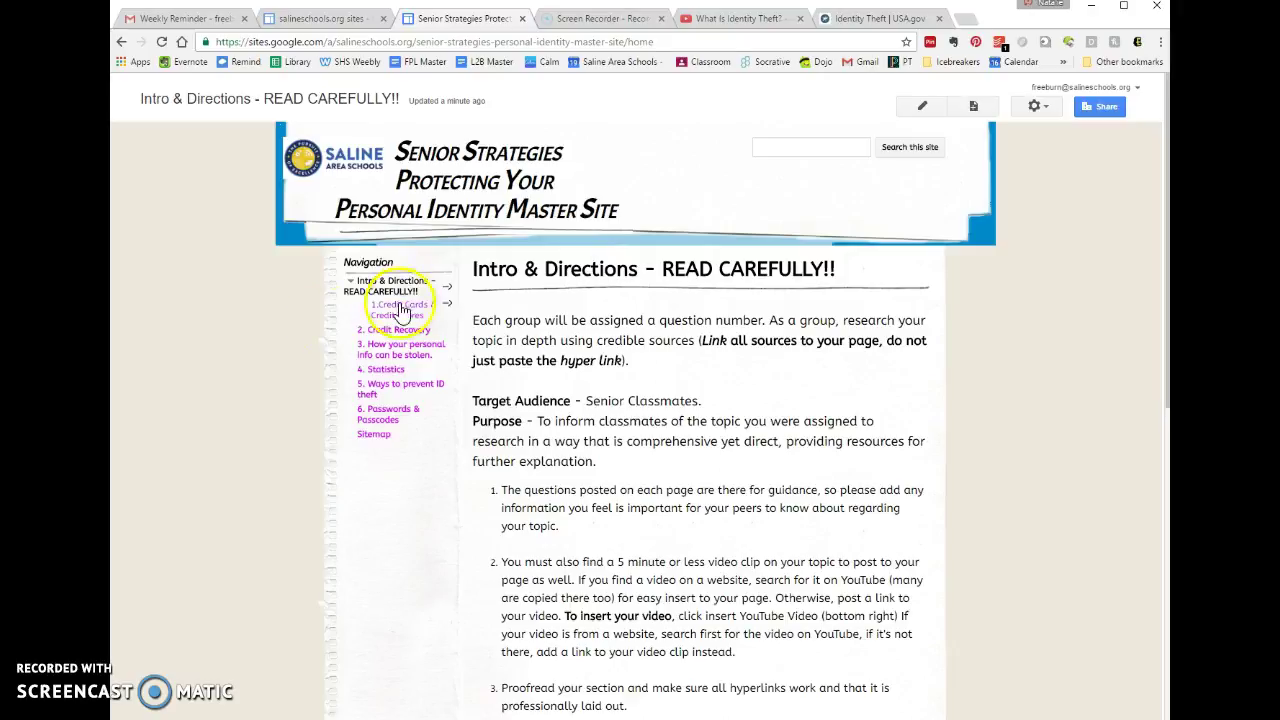
scroll(412, 447, down, 1)
scroll(412, 447, down, 3)
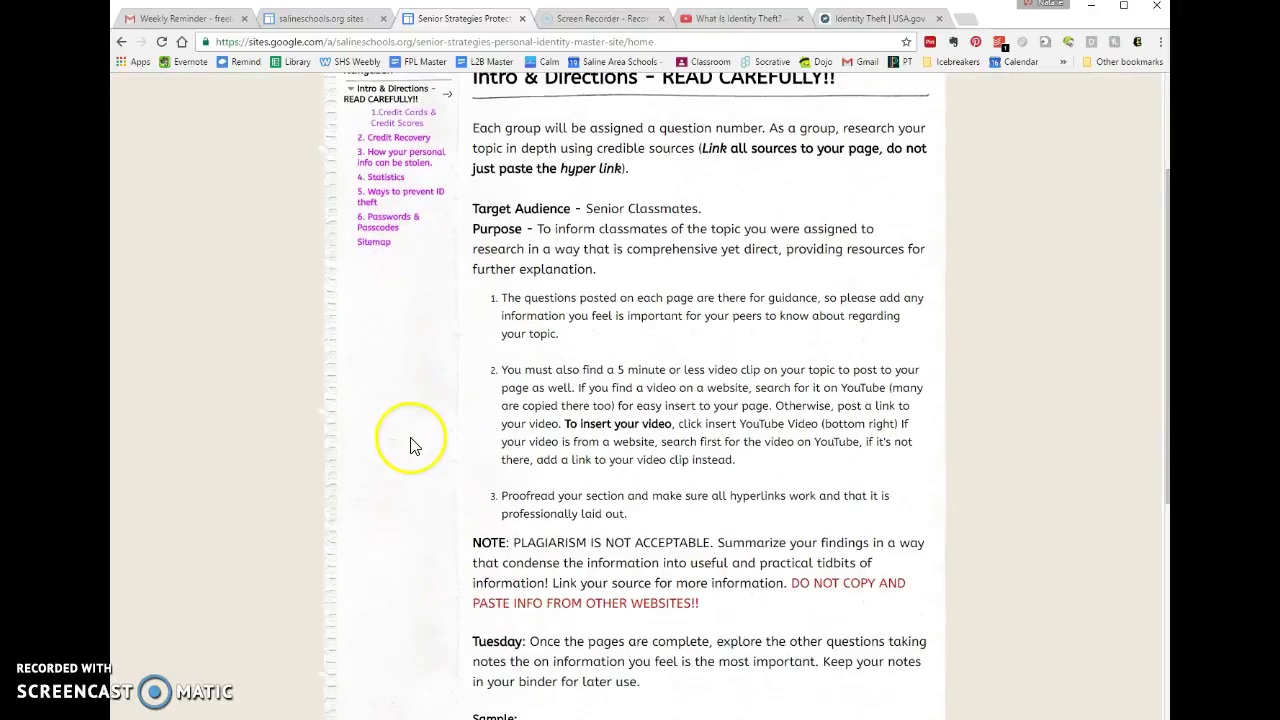
scroll(415, 445, up, 4)
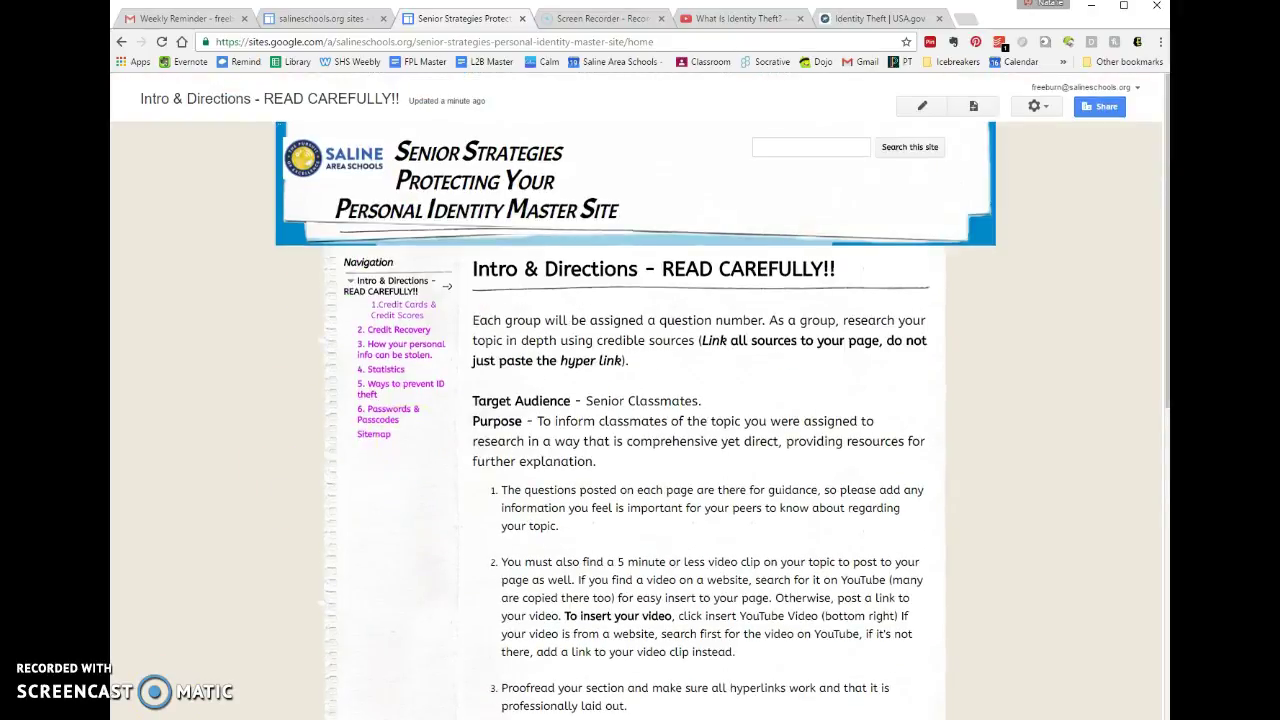